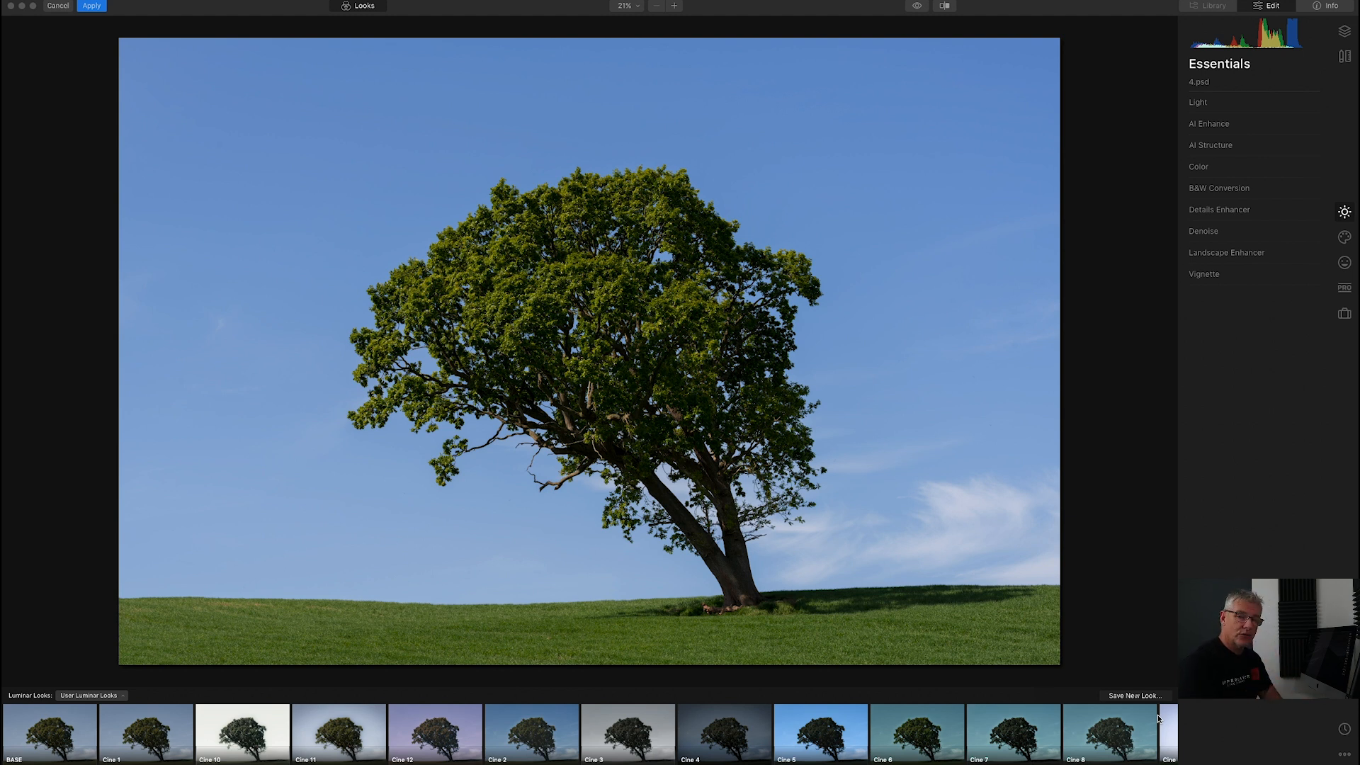
Step: Hide the Looks strip and replace the sky with Blue Sky 1 in AI Sky Replacement after trying Bright Blue Sky 1
{"action": "left_click", "coordinate": [364, 7]}
{"action": "left_click", "coordinate": [371, 8]}
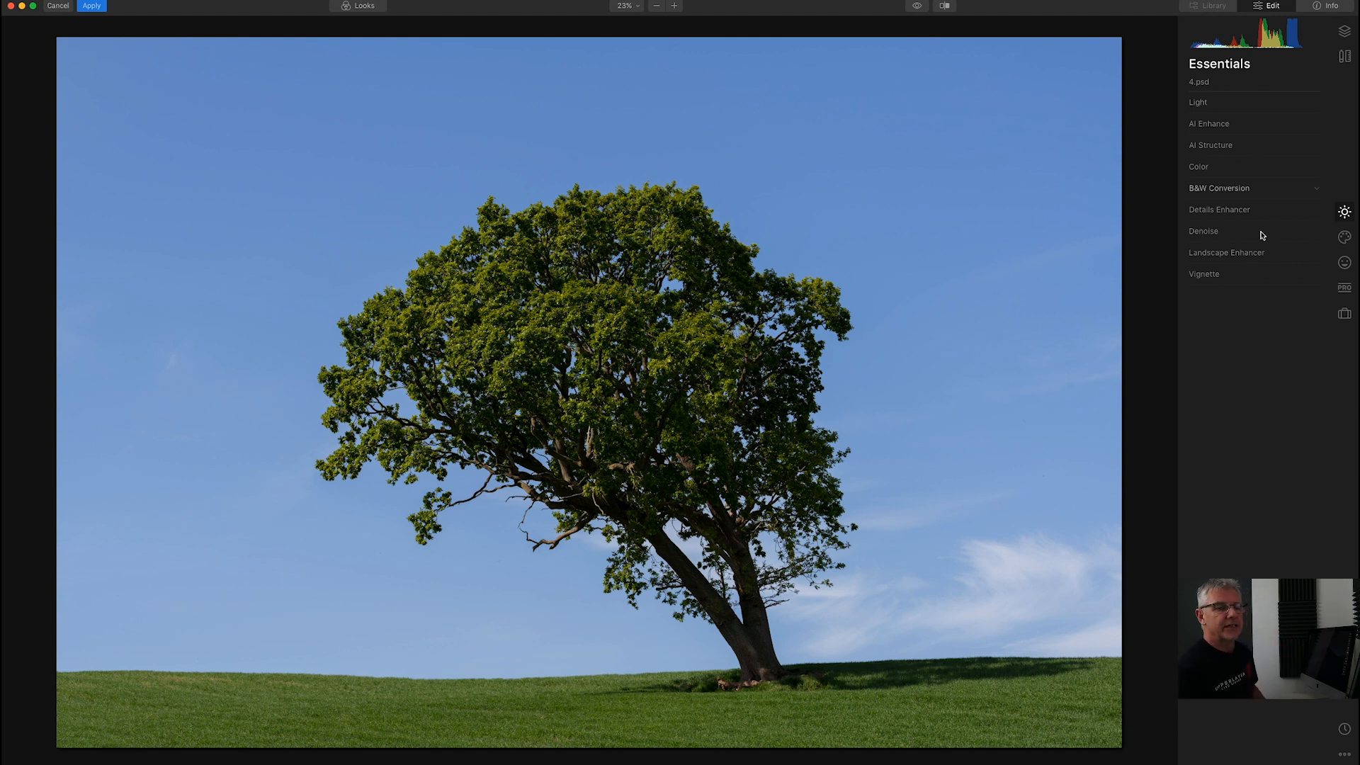
{"action": "left_click", "coordinate": [1345, 238]}
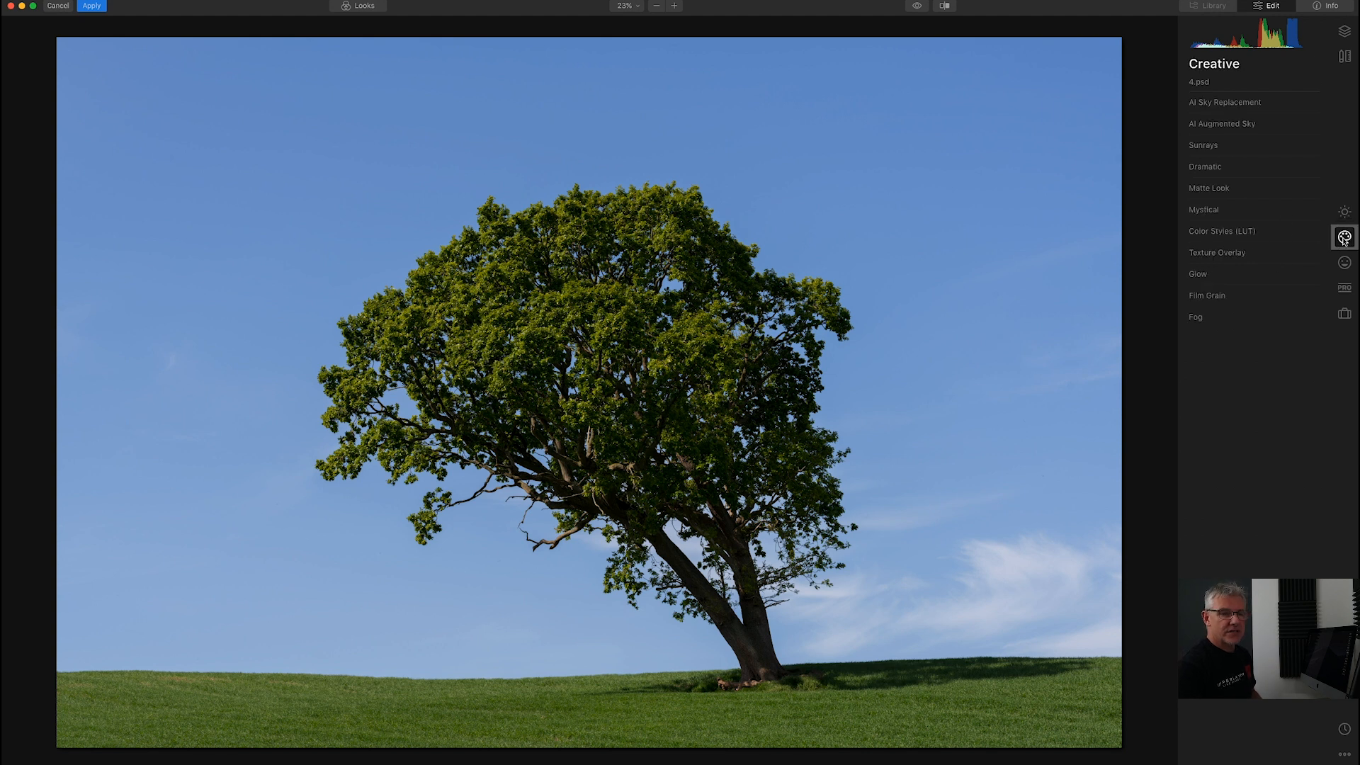
{"action": "left_click", "coordinate": [1228, 107]}
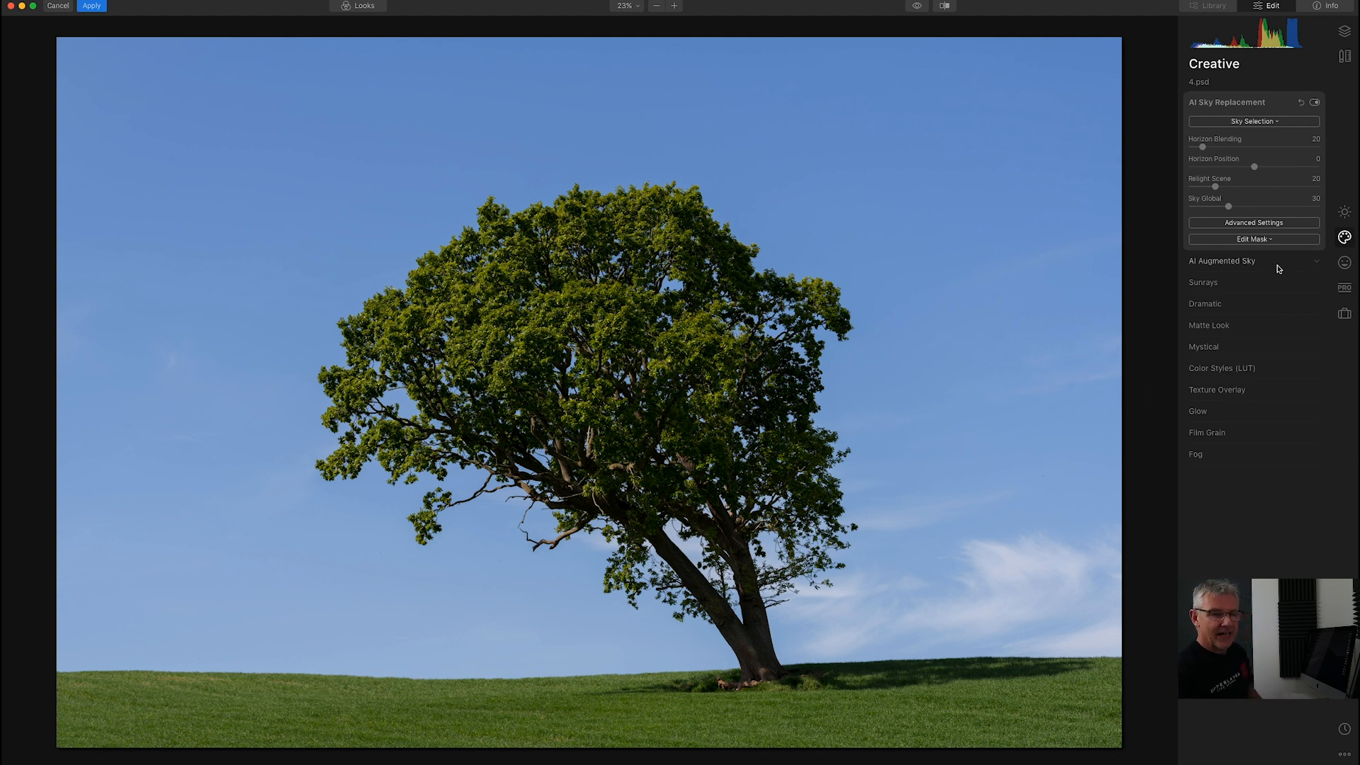
{"action": "left_click", "coordinate": [1278, 123]}
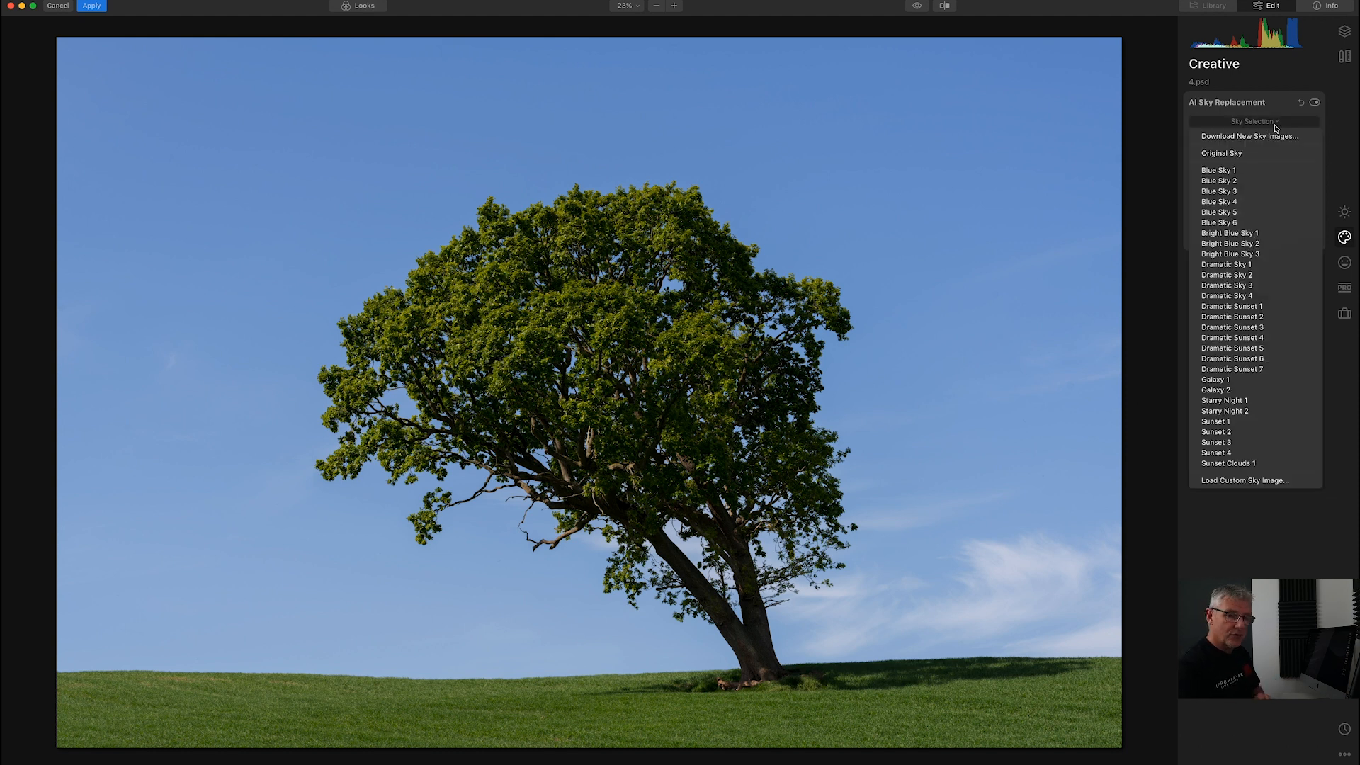
{"action": "left_click", "coordinate": [1251, 234]}
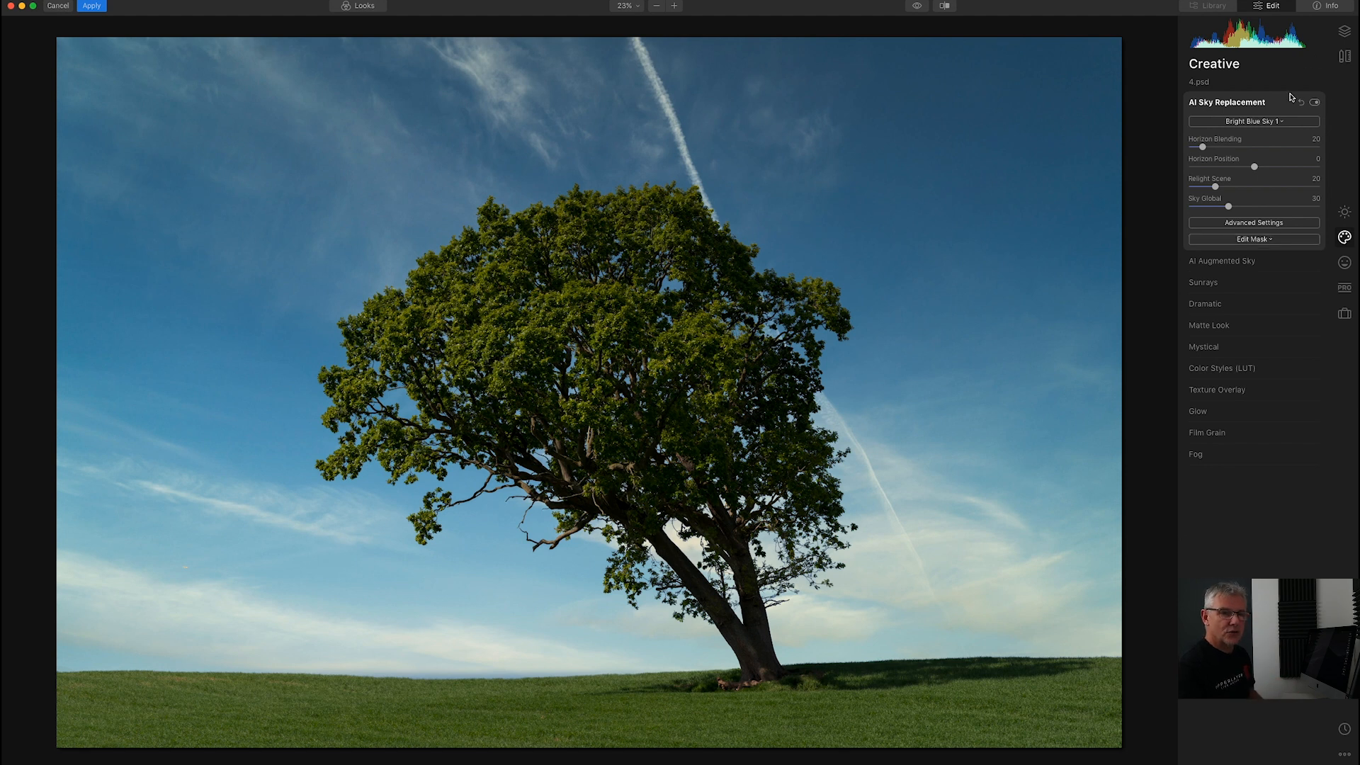
{"action": "left_click", "coordinate": [1280, 121]}
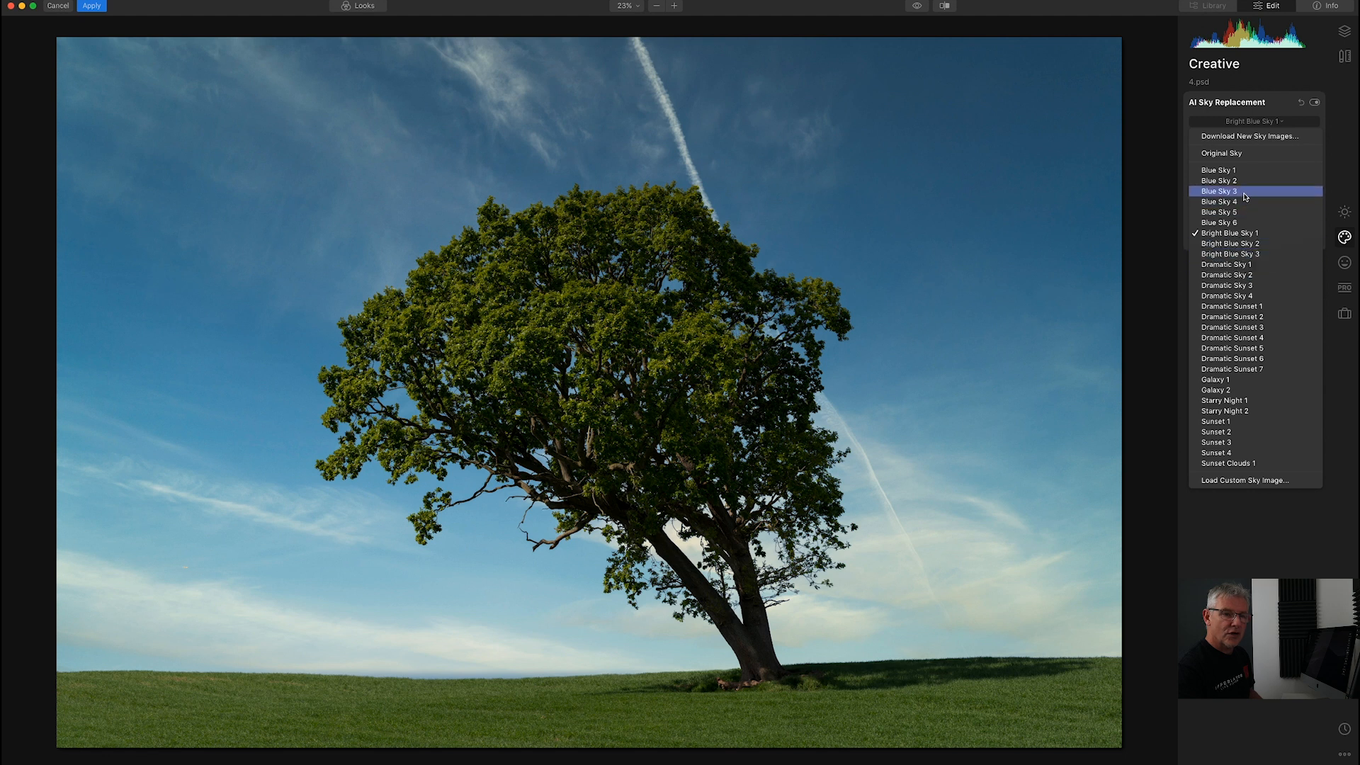
{"action": "left_click", "coordinate": [1233, 171]}
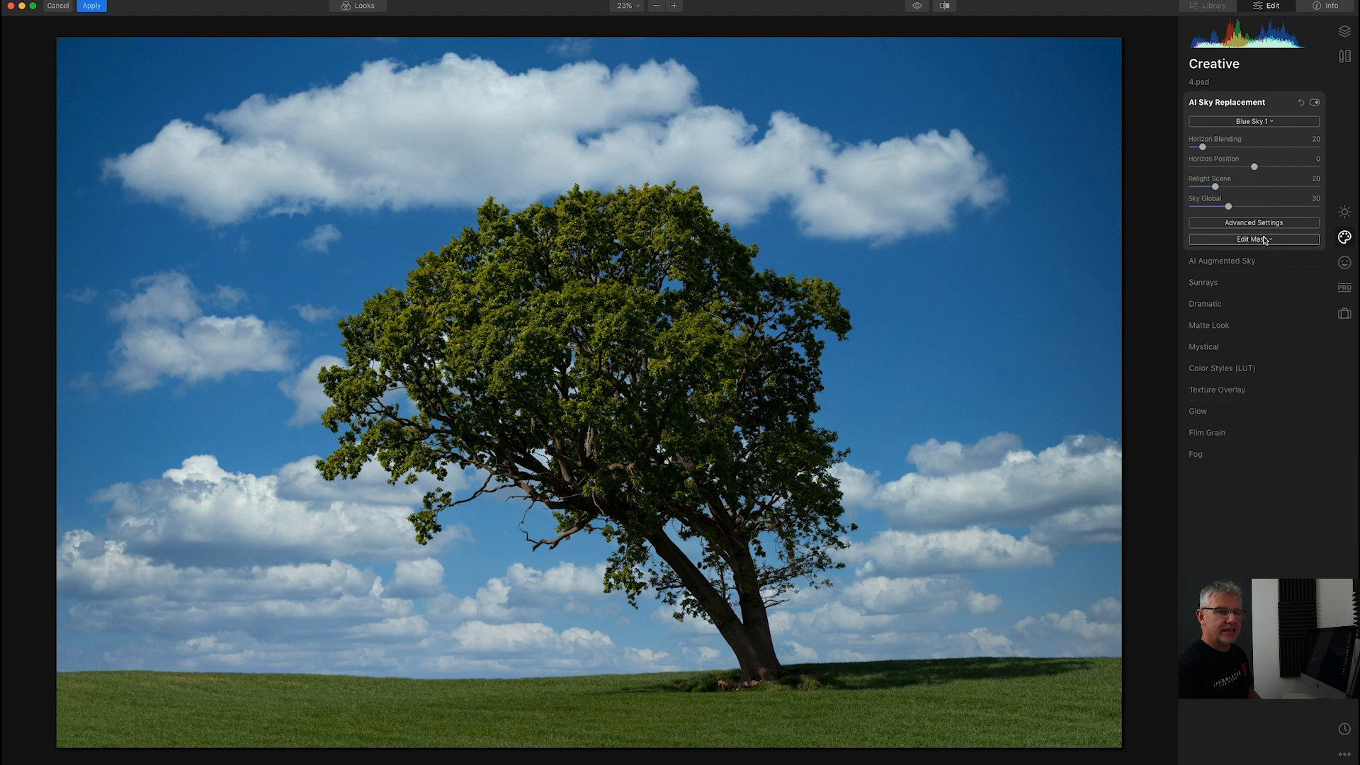
Step: Set the AI Structure amount to 7, and in AI Enhance set AI Accent to 4 and AI Sky Enhancer to 14
{"action": "left_click", "coordinate": [1345, 214]}
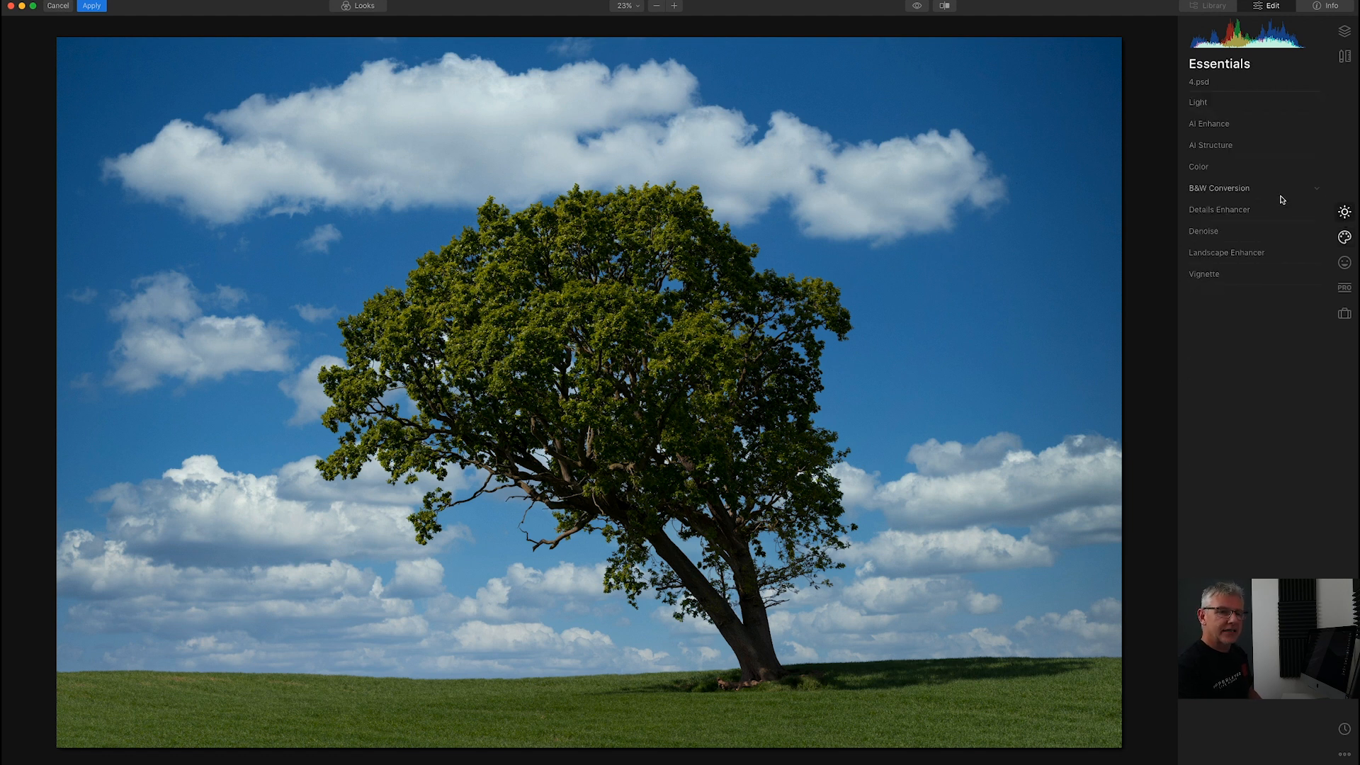
{"action": "left_click", "coordinate": [1211, 146]}
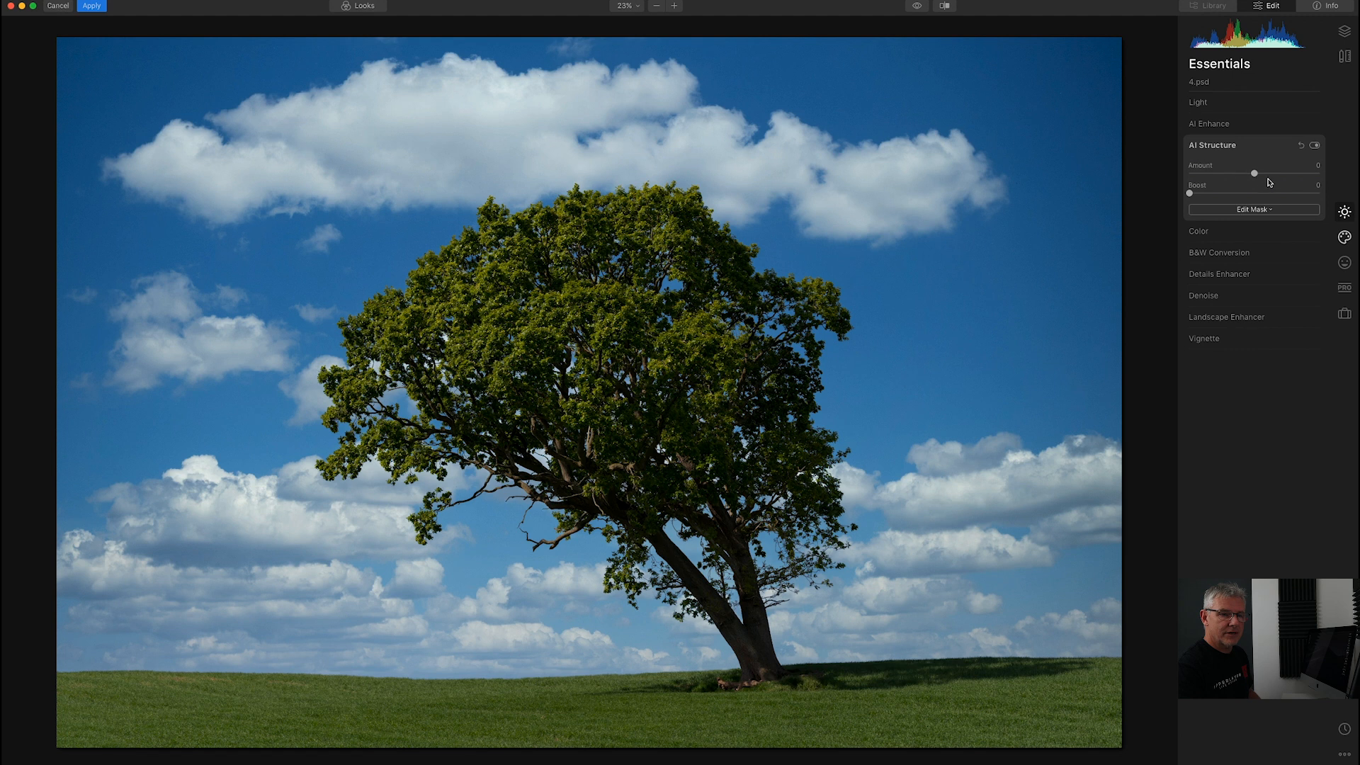
{"action": "left_click_drag", "start_coordinate": [1256, 177], "coordinate": [1261, 178]}
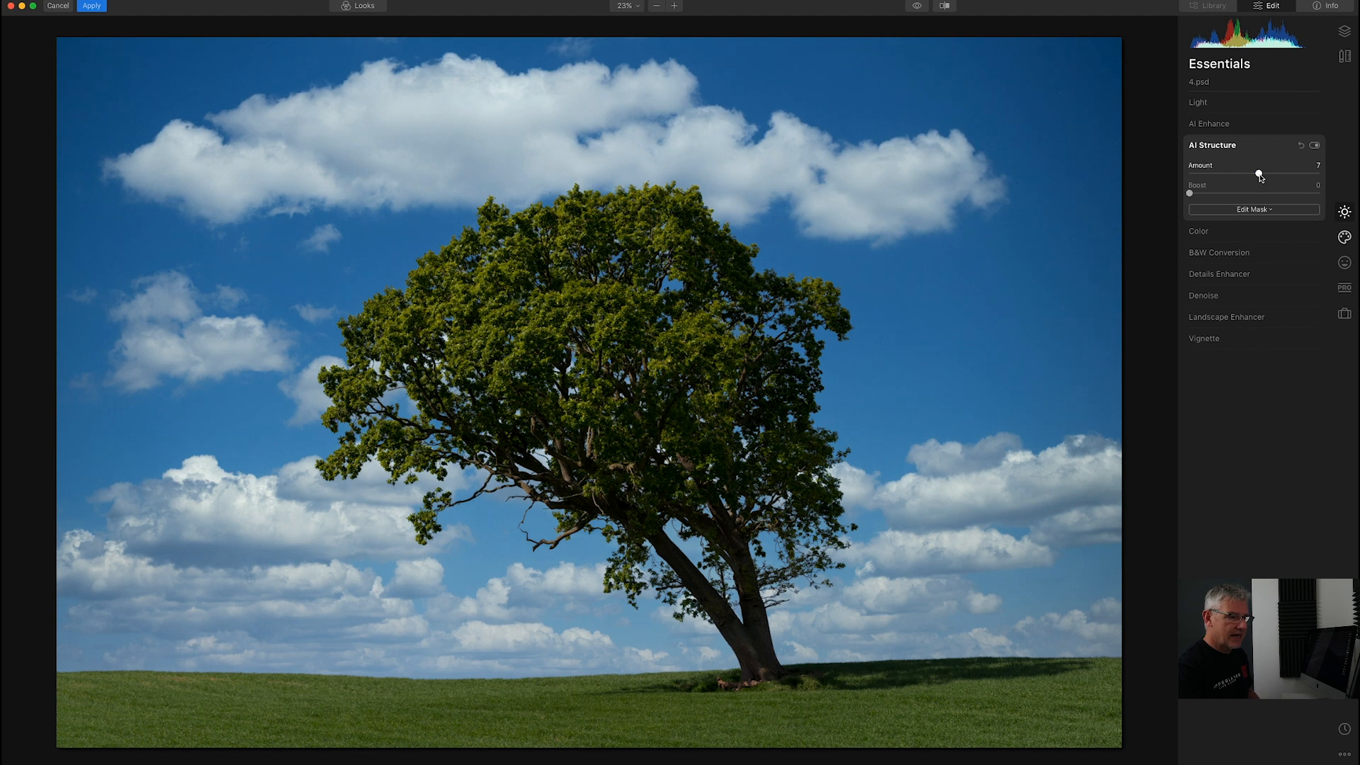
{"action": "left_click", "coordinate": [1212, 124]}
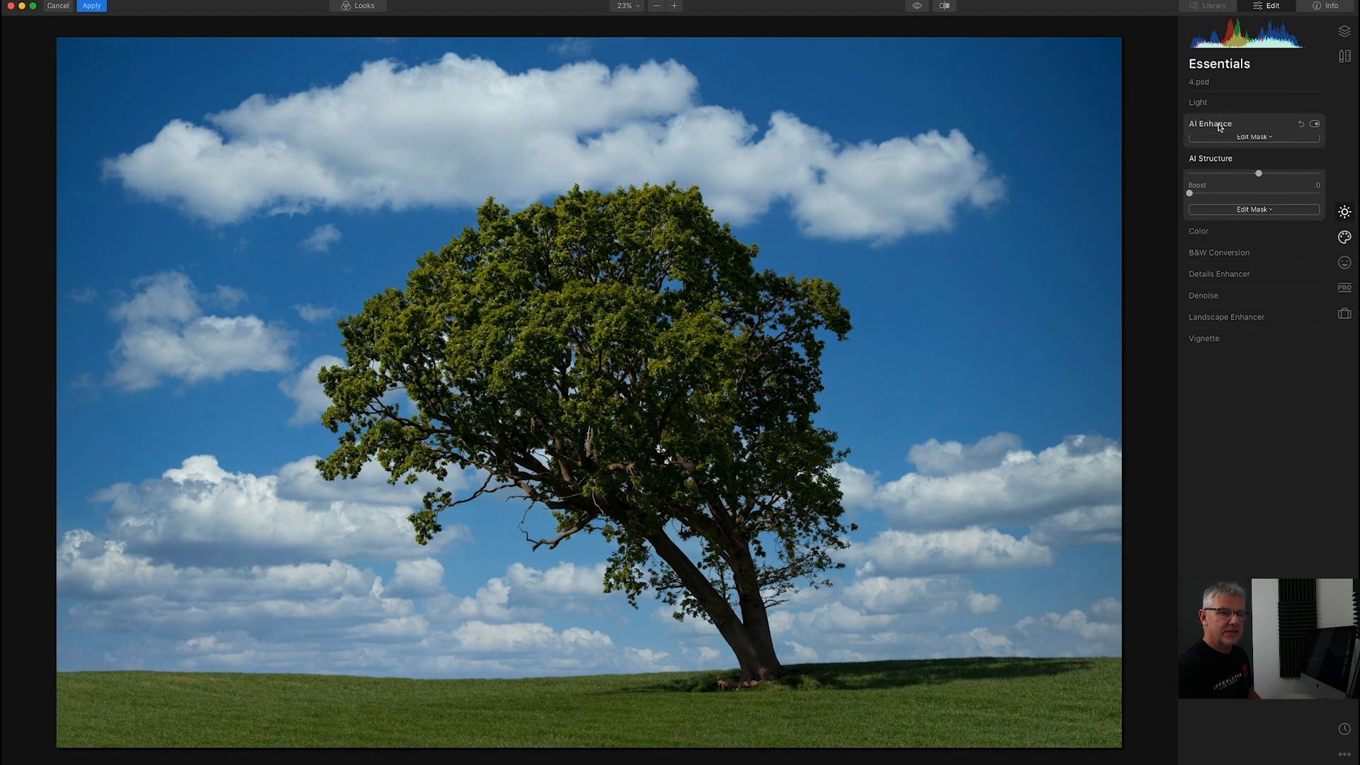
{"action": "left_click_drag", "start_coordinate": [1192, 152], "coordinate": [1209, 175]}
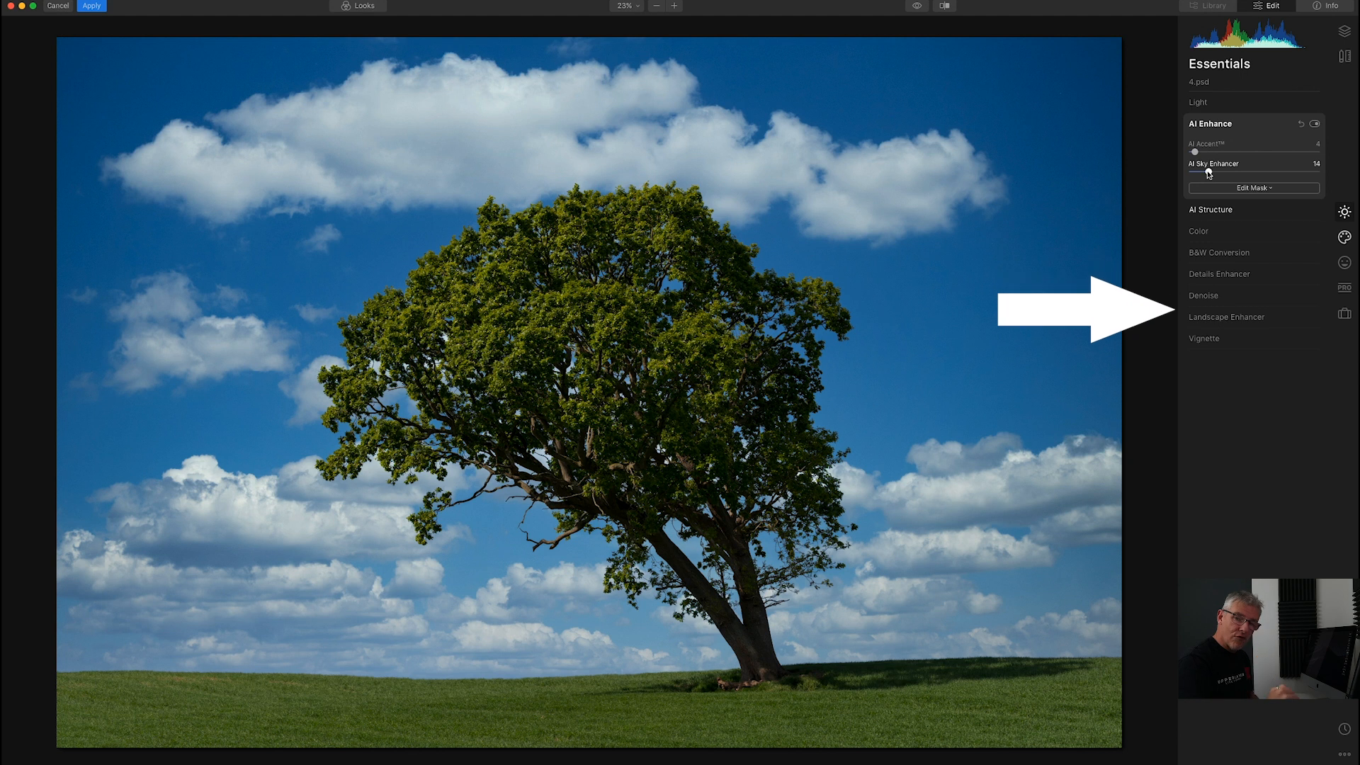
{"action": "left_click", "coordinate": [1210, 123]}
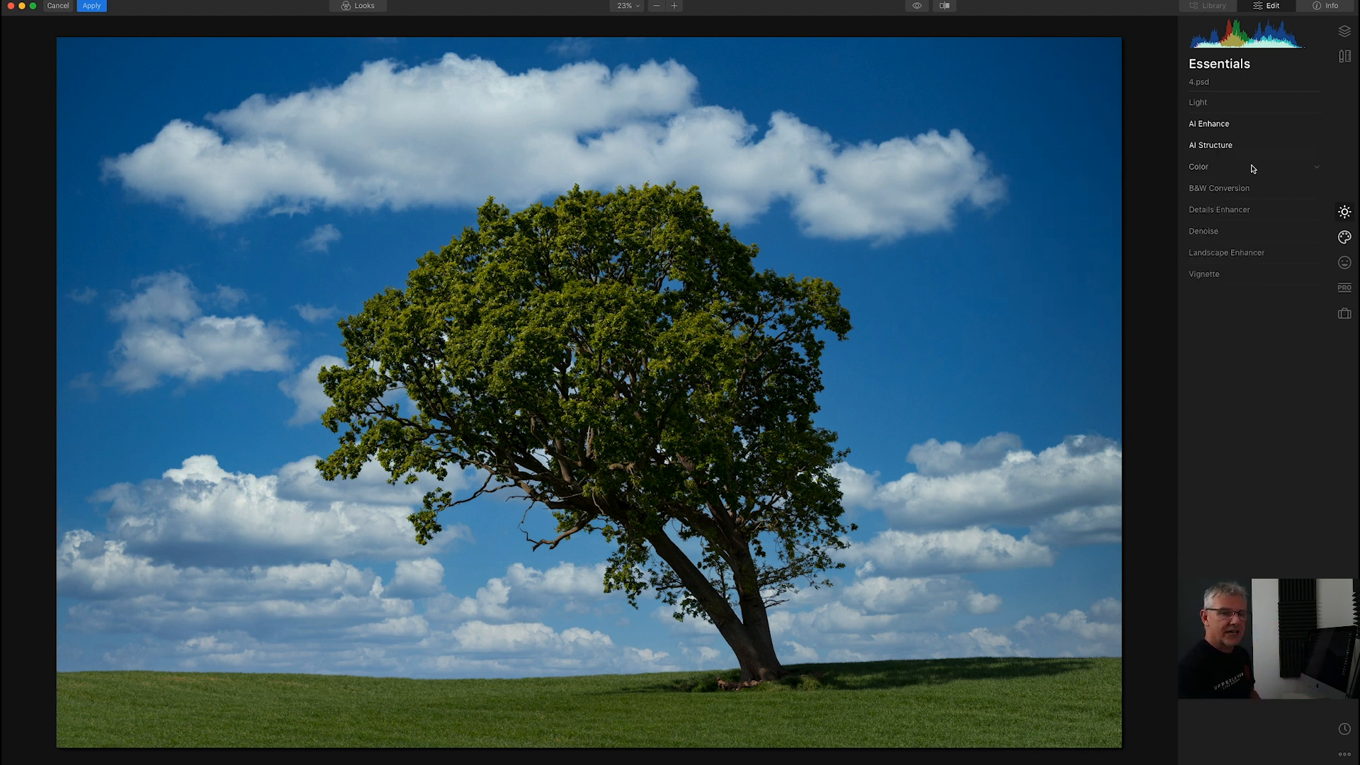
Step: In the advanced Color settings, set blue to saturation -21 and luminance -28, and yellow to saturation -7 and luminance -11
{"action": "left_click", "coordinate": [1198, 170]}
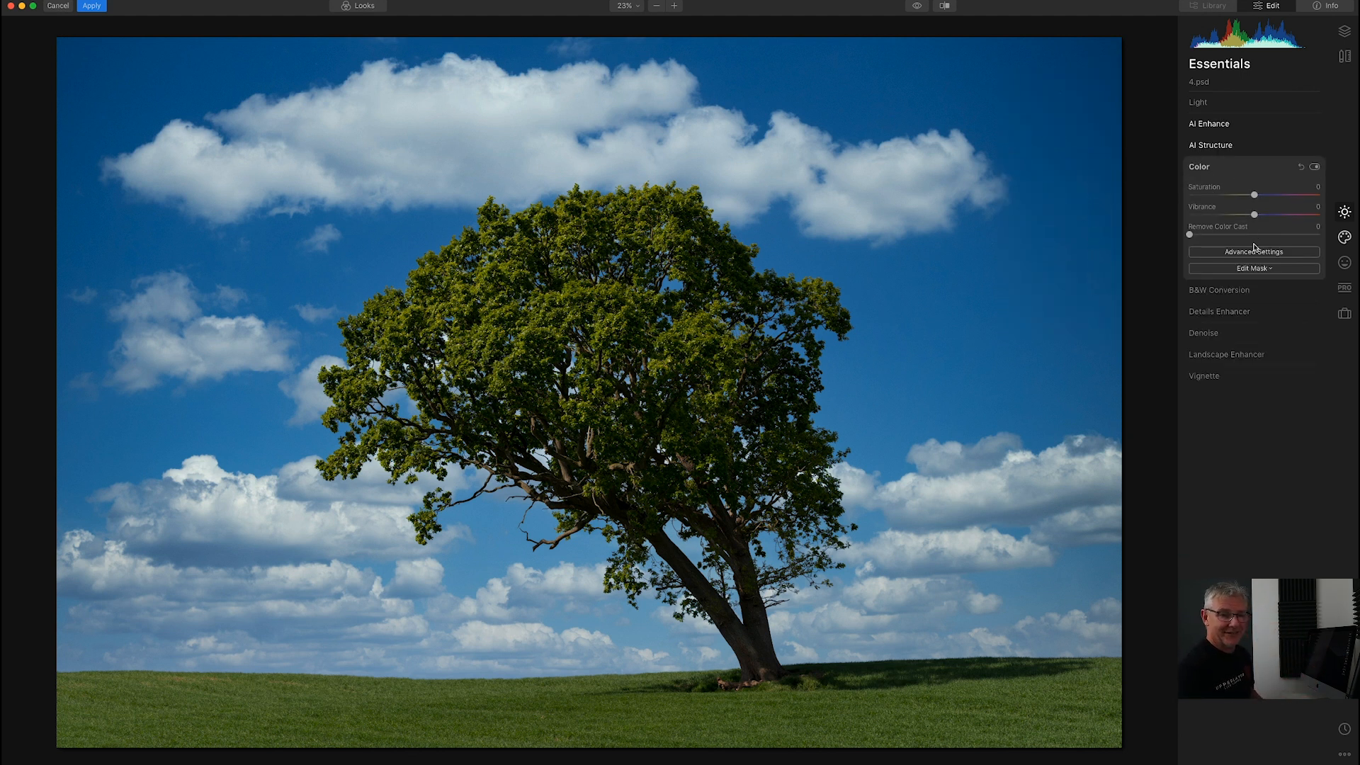
{"action": "left_click", "coordinate": [1257, 254]}
{"action": "left_click", "coordinate": [1280, 267]}
{"action": "mouse_move", "coordinate": [1255, 309]}
{"action": "left_mouse_down"}
{"action": "mouse_move", "coordinate": [1239, 308]}
{"action": "mouse_move", "coordinate": [1255, 325]}
{"action": "mouse_move", "coordinate": [1236, 325]}
{"action": "left_mouse_up"}
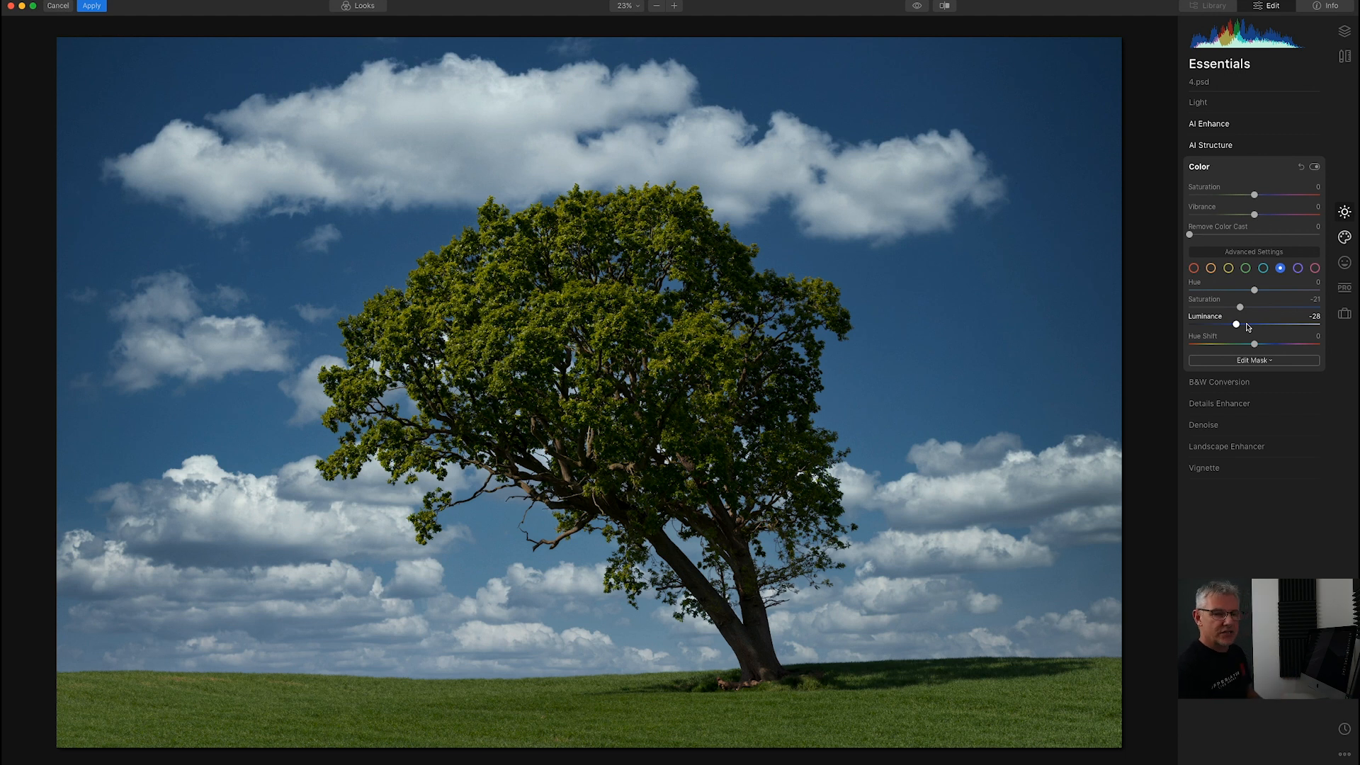
{"action": "left_click", "coordinate": [1230, 270]}
{"action": "left_click_drag", "start_coordinate": [1255, 310], "coordinate": [1248, 325]}
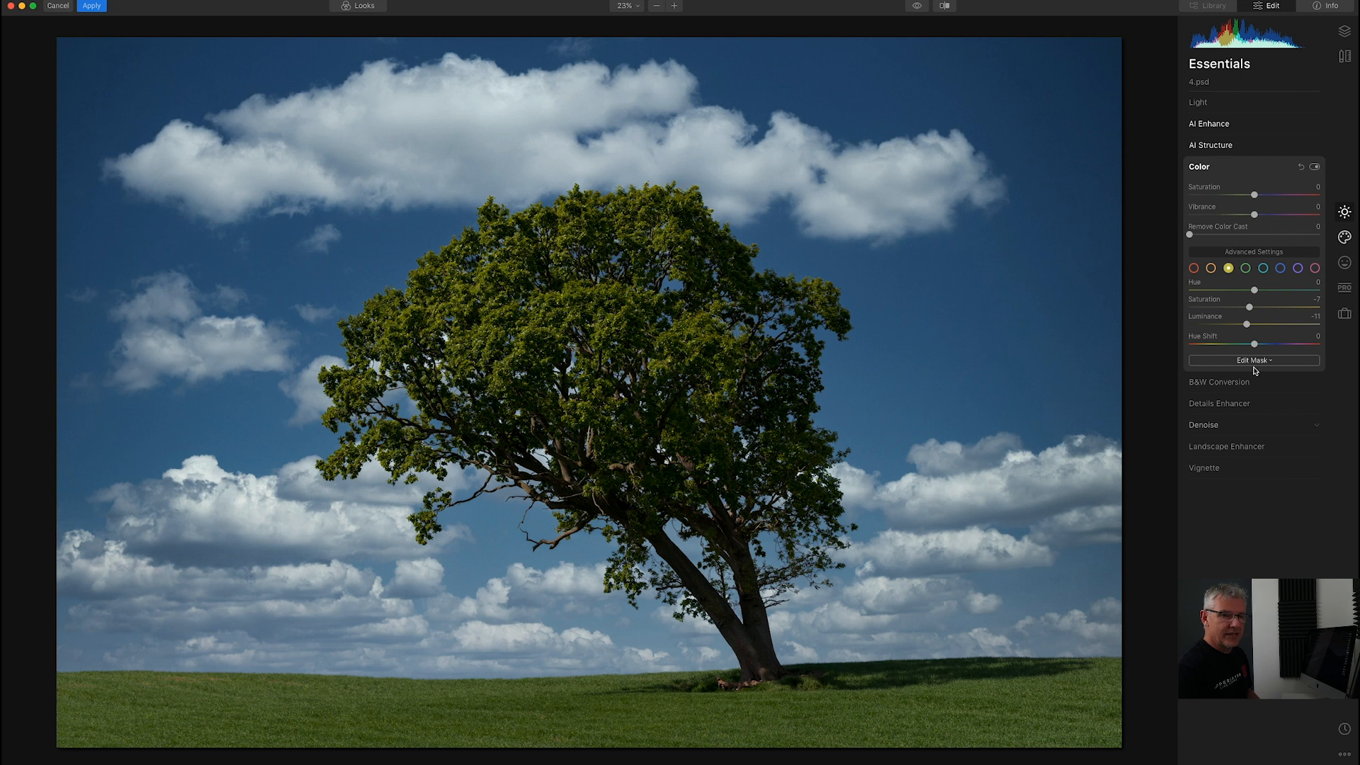
Step: Try a green luminance of -50 in the Color filter and reset it
{"action": "left_click", "coordinate": [1245, 267]}
{"action": "left_click_drag", "start_coordinate": [1254, 324], "coordinate": [1221, 326]}
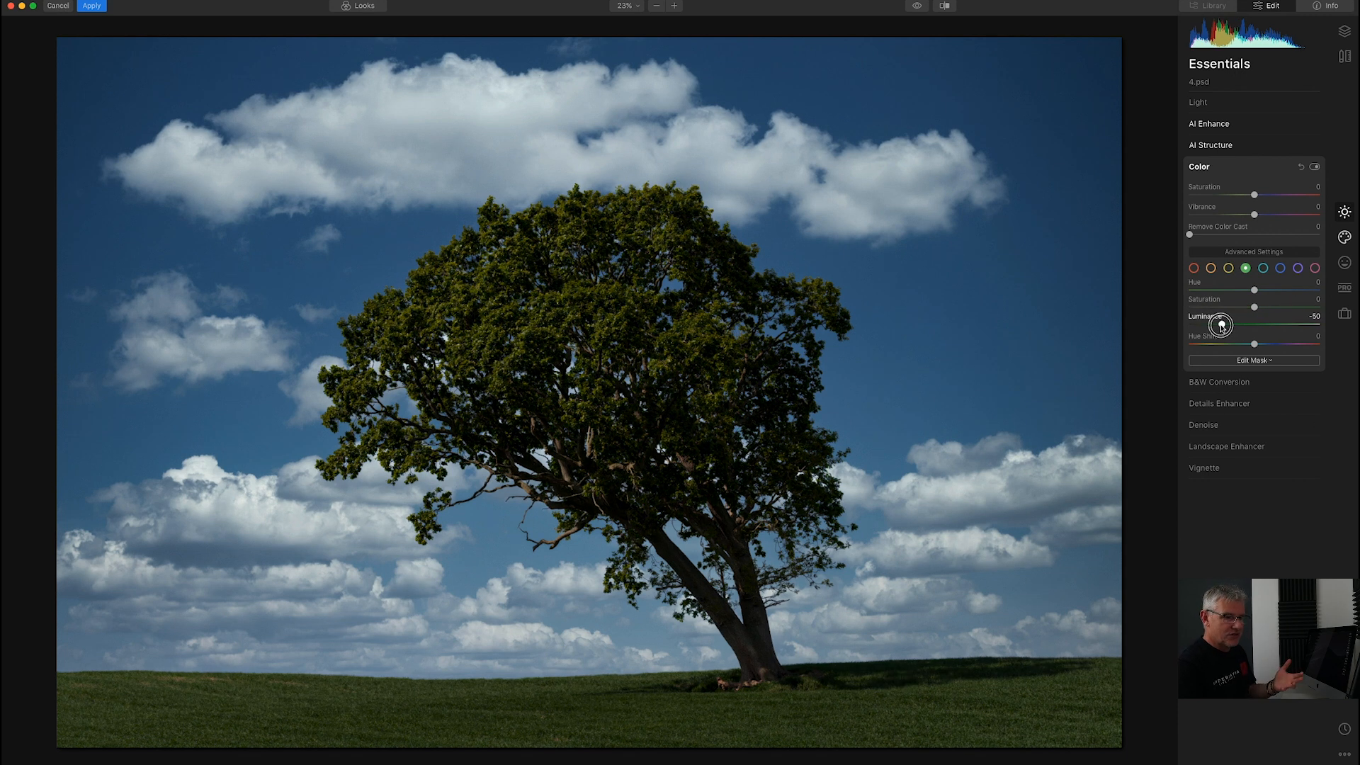
{"action": "double_click", "coordinate": [1222, 326]}
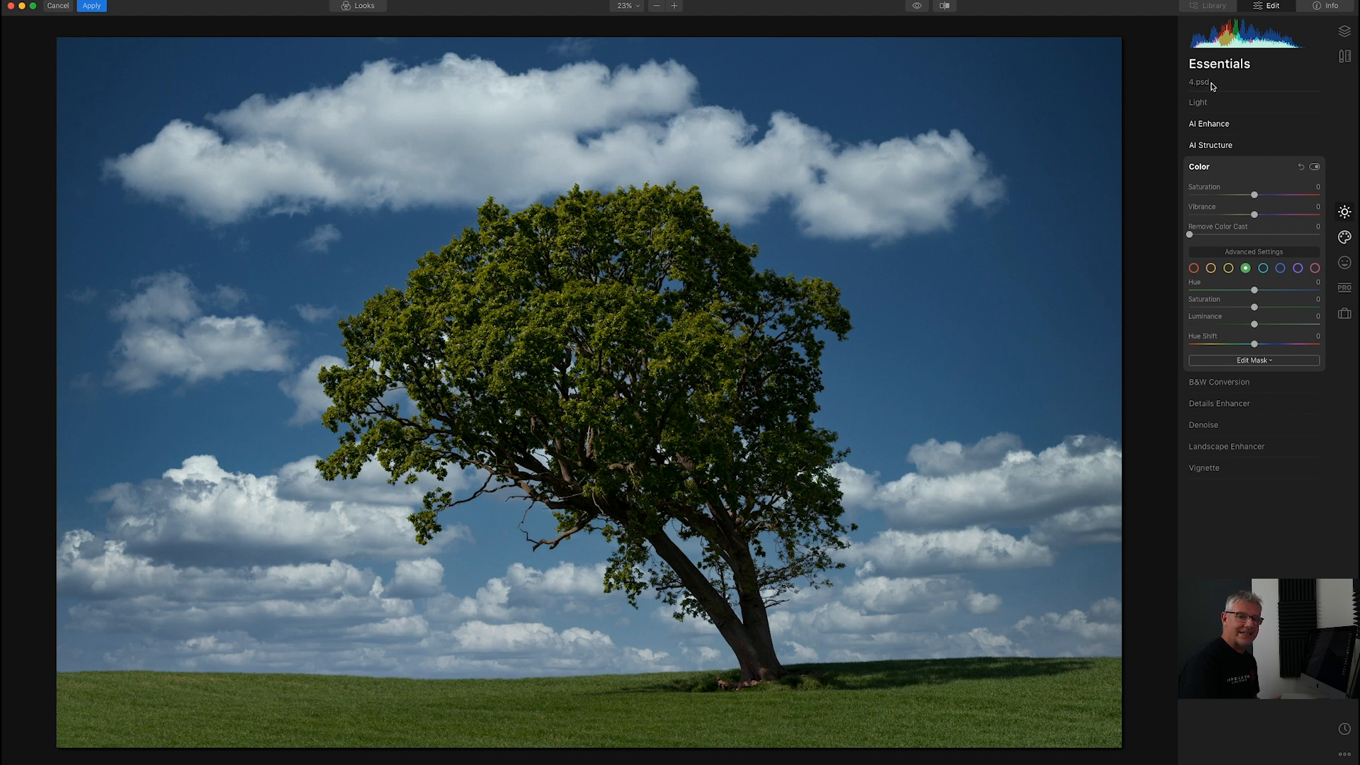
Step: Review the settings used in AI Sky Replacement, AI Enhance, AI Structure and Color
{"action": "left_click", "coordinate": [1345, 237]}
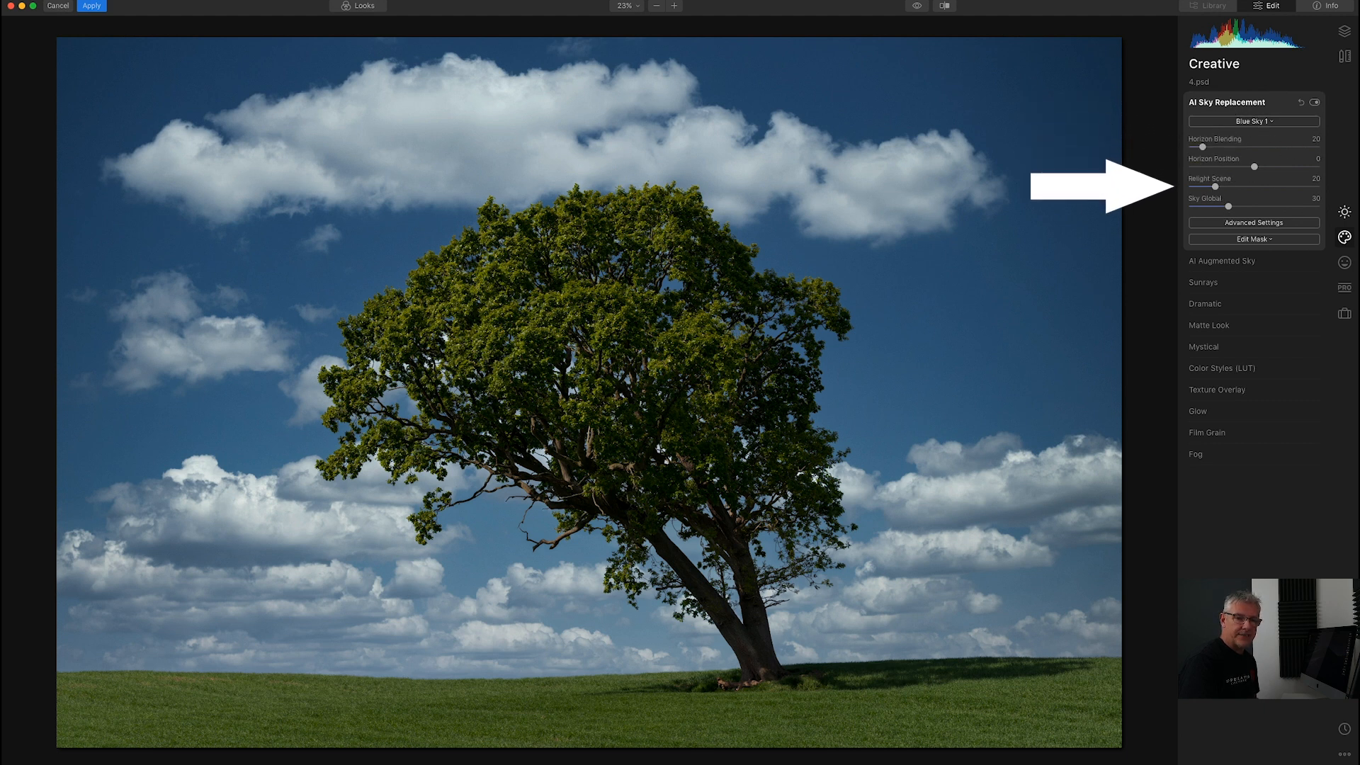
{"action": "left_click", "coordinate": [1345, 212]}
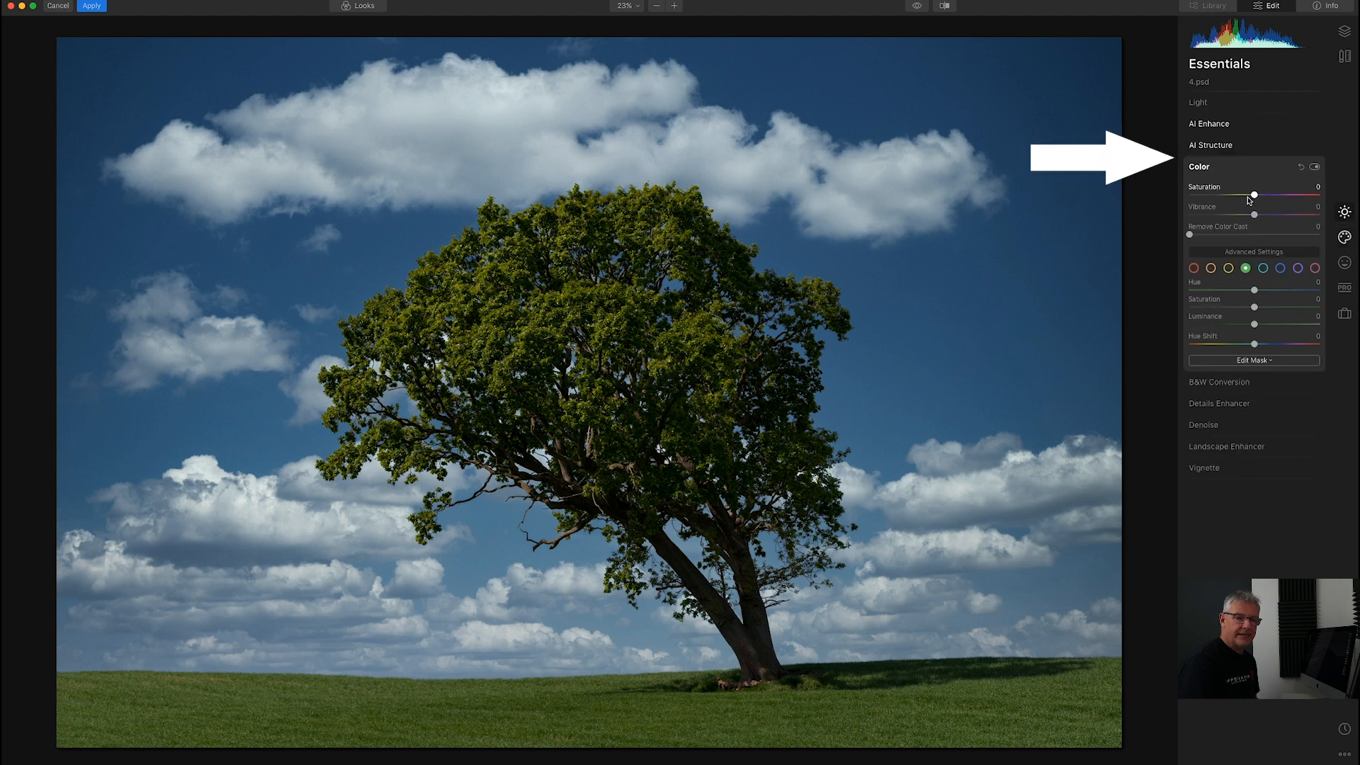
{"action": "left_click", "coordinate": [1210, 125]}
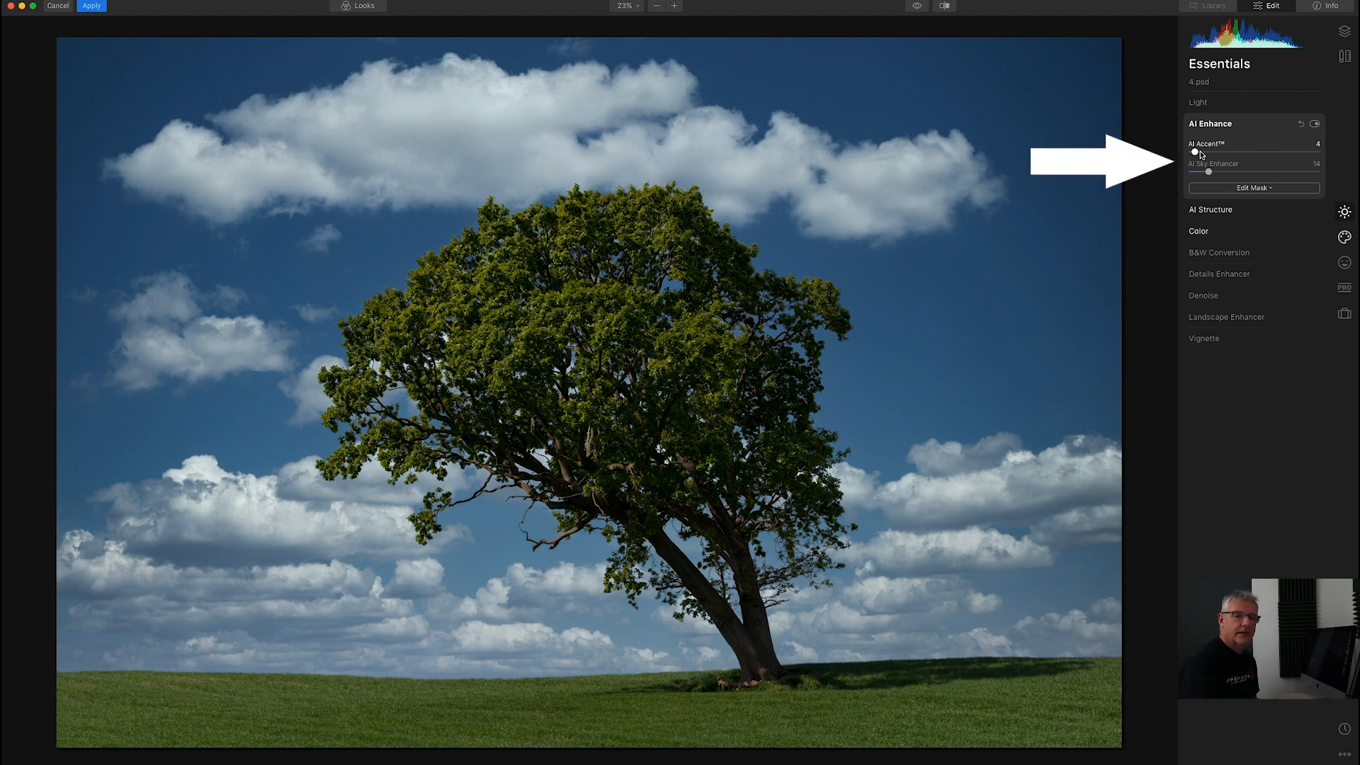
{"action": "left_click", "coordinate": [1214, 210]}
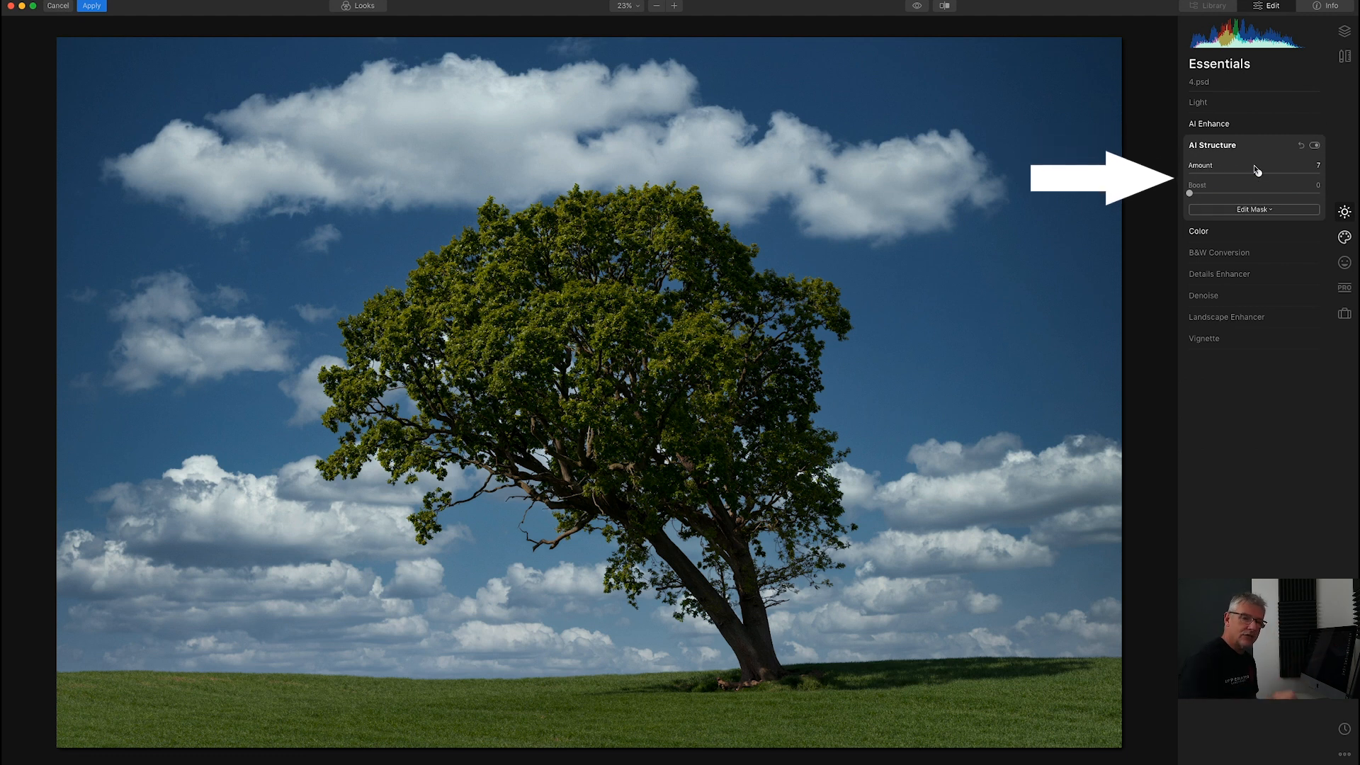
{"action": "left_click", "coordinate": [1207, 231]}
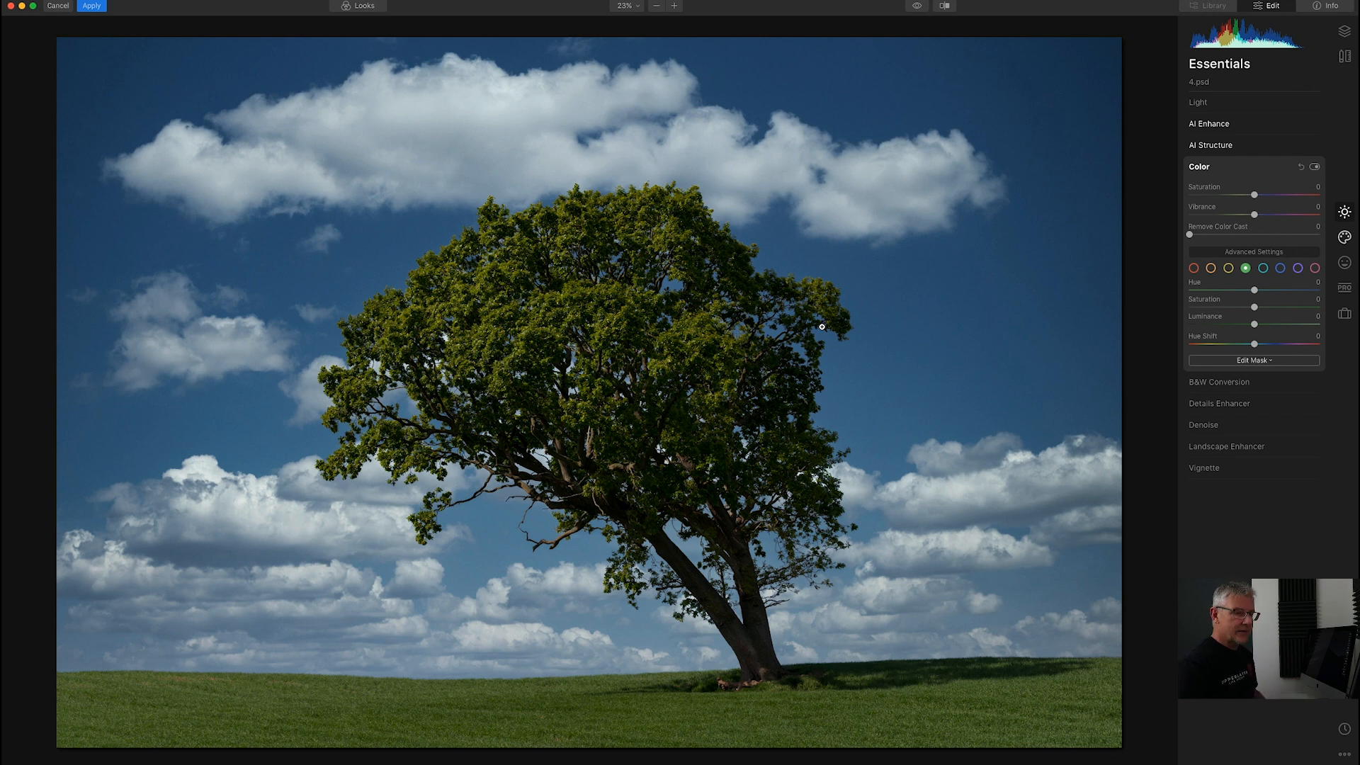
Step: Inspect the sky replacement around the tree's outer branches on both sides at 100%
{"action": "left_click", "coordinate": [811, 293]}
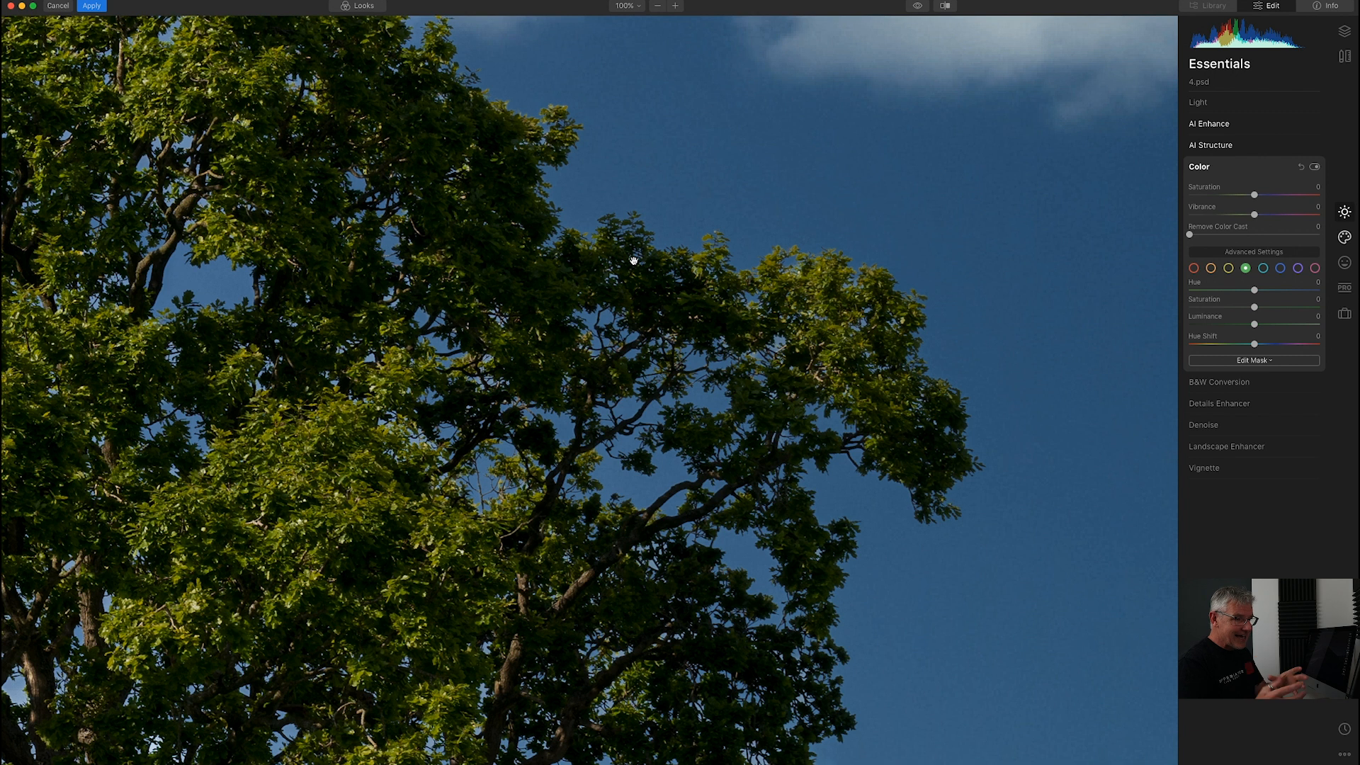
{"action": "left_click", "coordinate": [633, 261]}
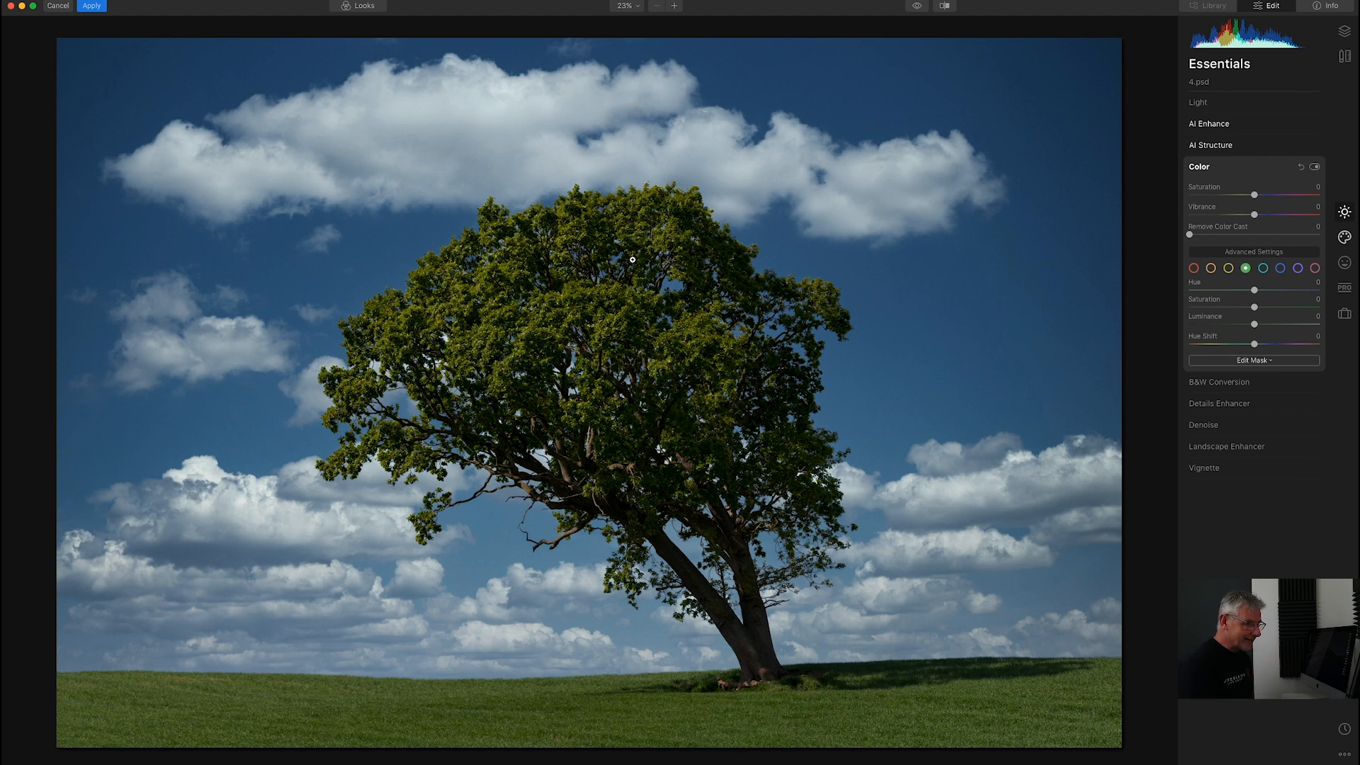
{"action": "left_click", "coordinate": [343, 470]}
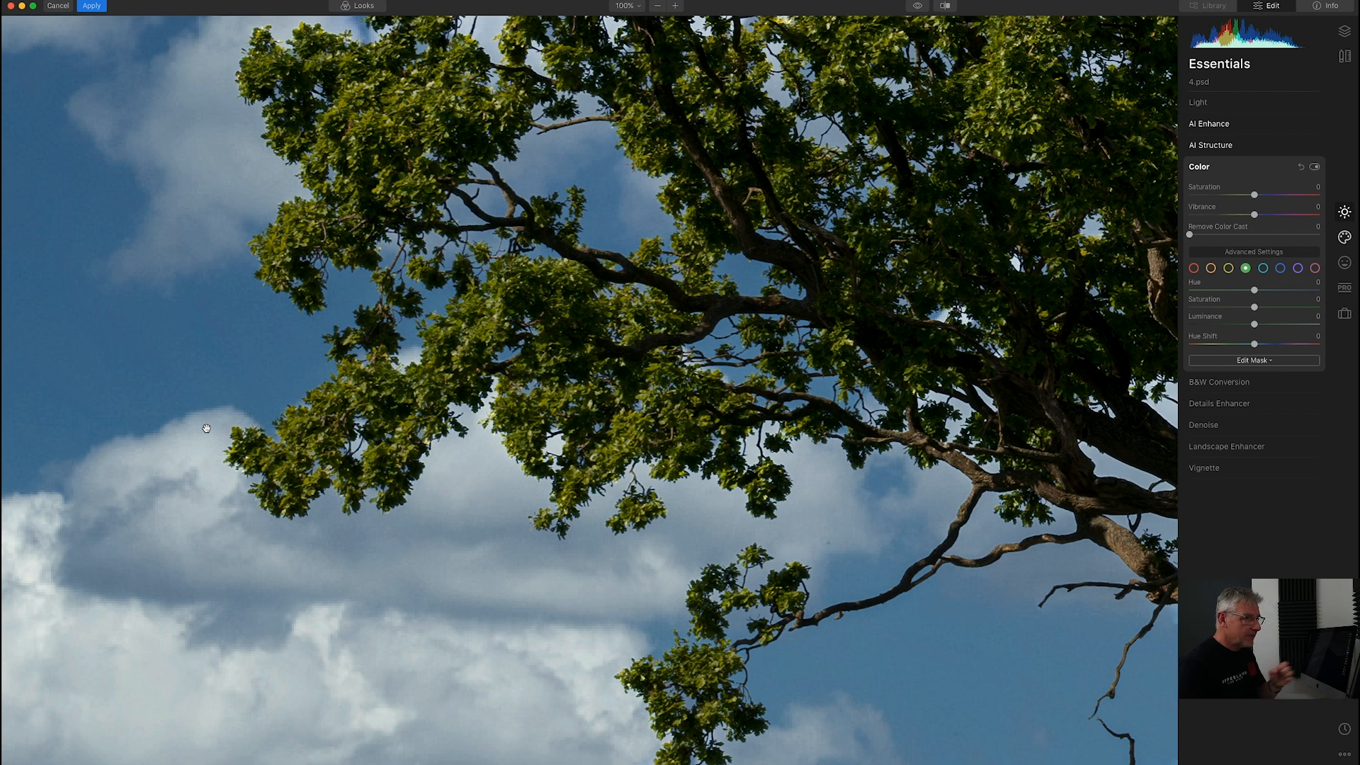
{"action": "left_click", "coordinate": [367, 431]}
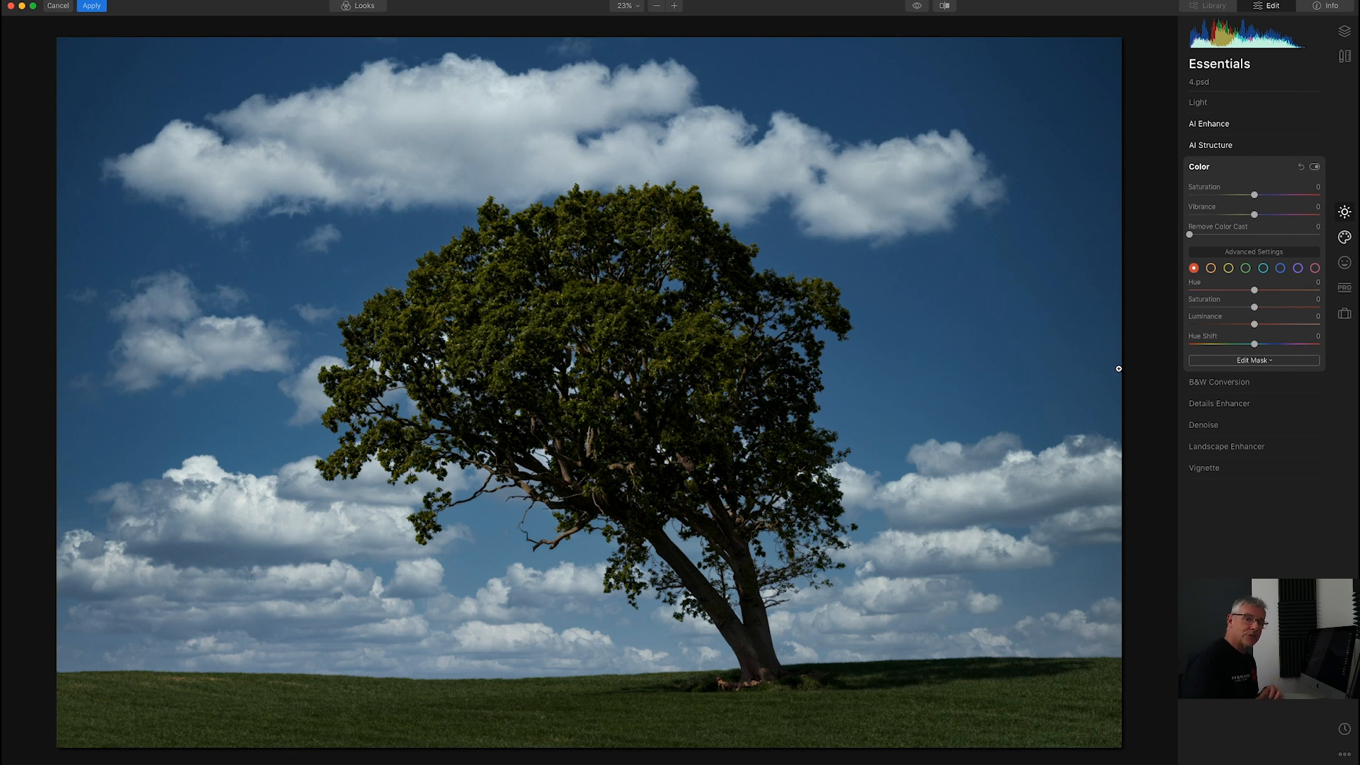
Step: Add a new adjustment layer and apply the Desat Green look from the User Luminar Looks to it
{"action": "left_click", "coordinate": [1339, 34]}
{"action": "left_click", "coordinate": [1315, 65]}
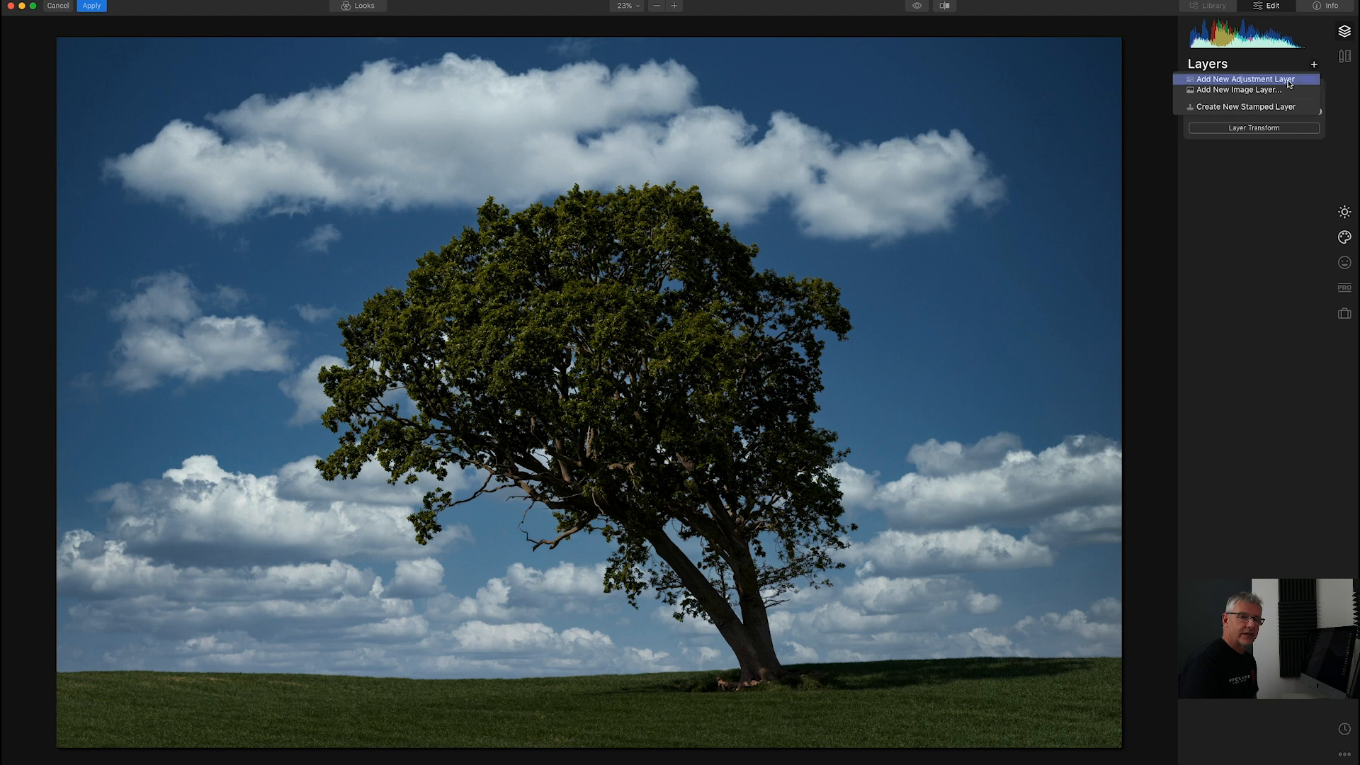
{"action": "left_click", "coordinate": [1288, 85]}
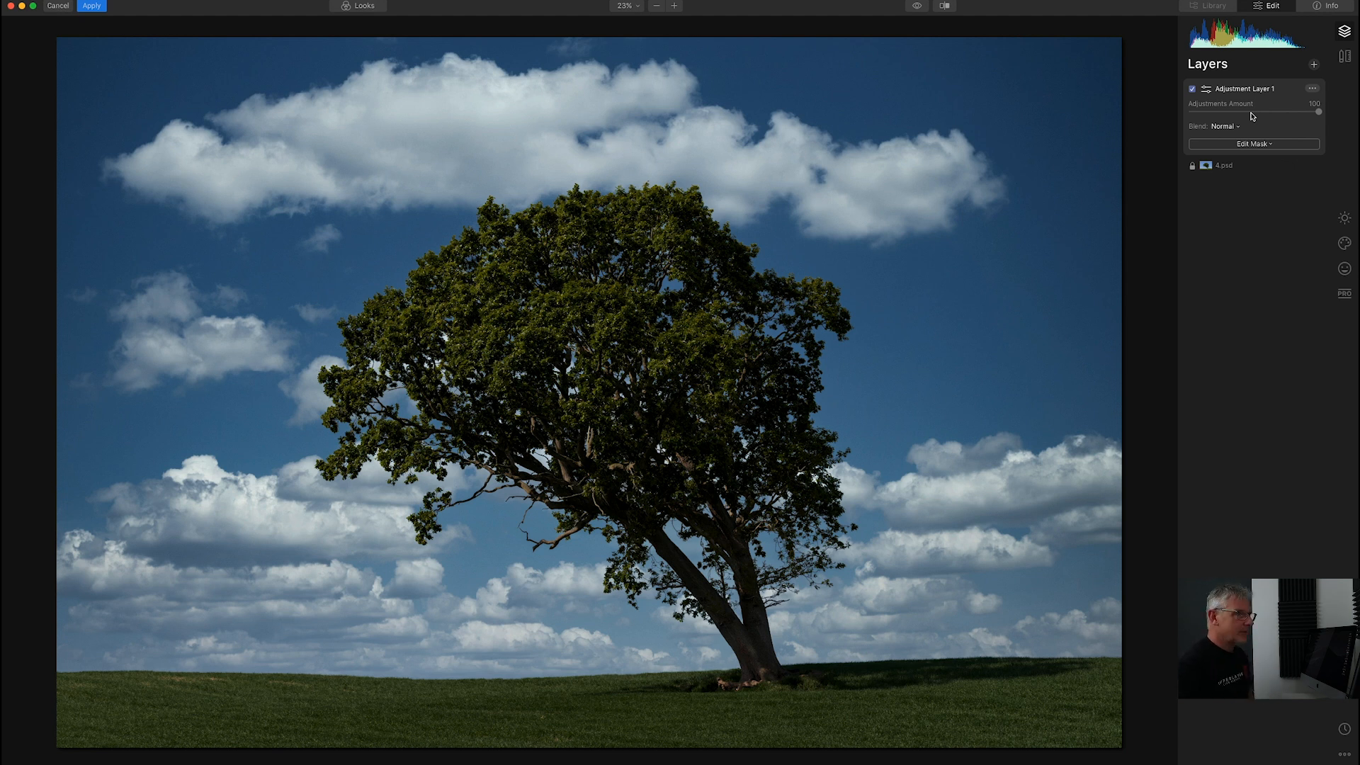
{"action": "left_click", "coordinate": [369, 7]}
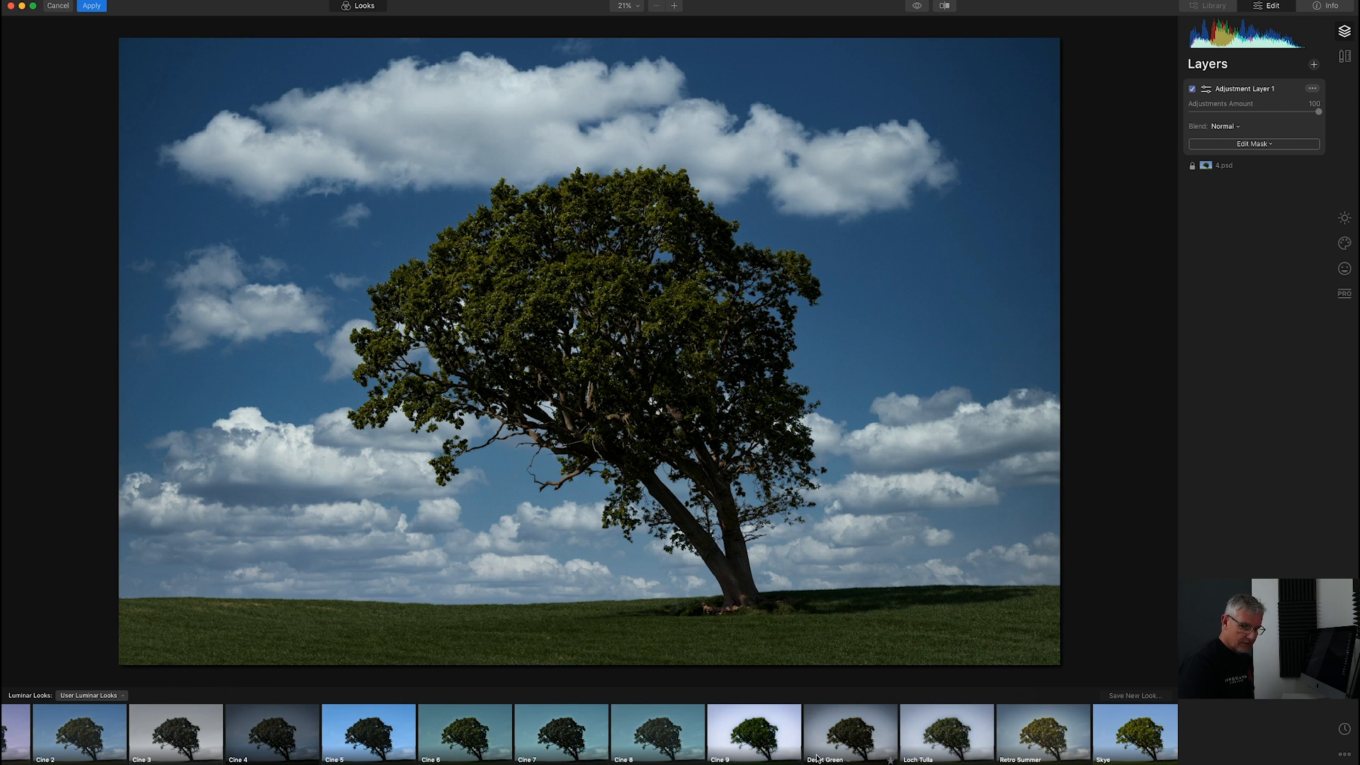
{"action": "left_click", "coordinate": [857, 726]}
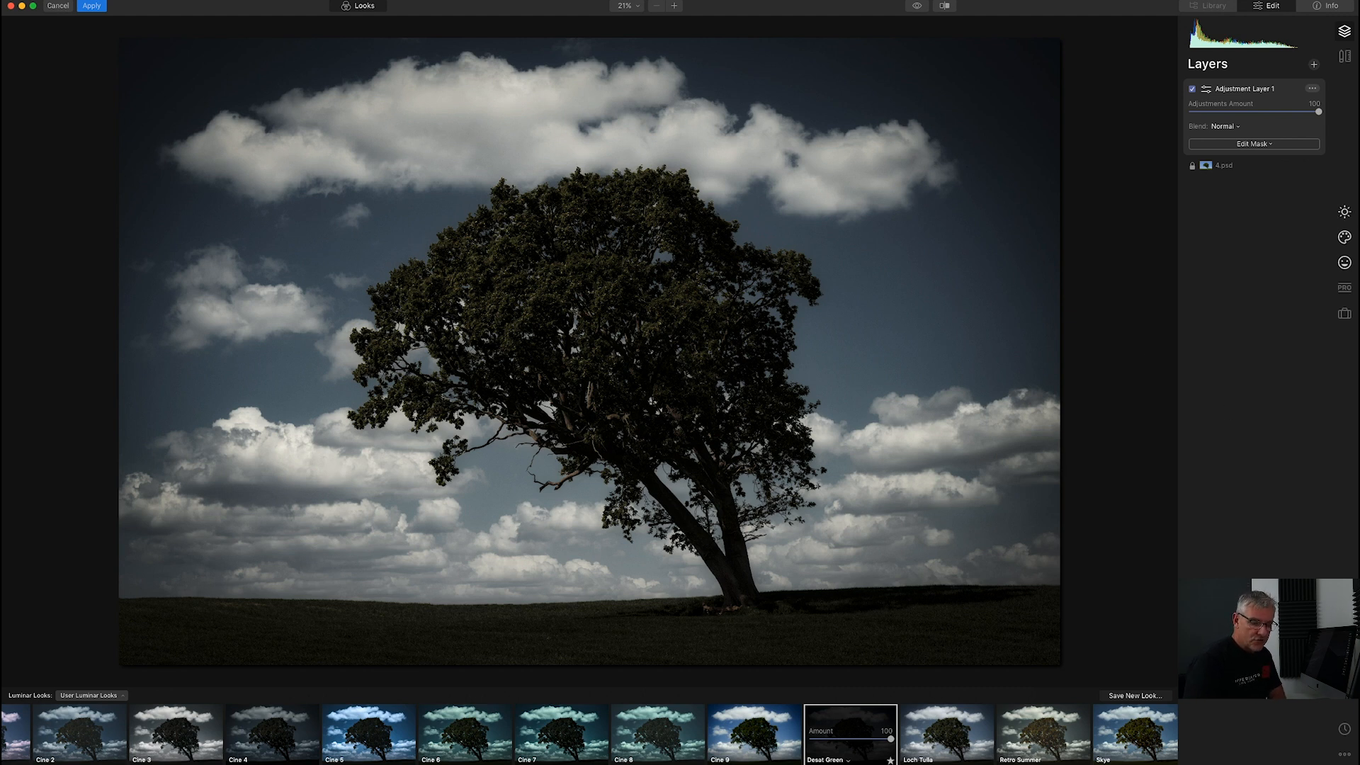
Step: Review the look's Color settings for blue and green, its Light settings and its Creative filters on the adjustment layer
{"action": "left_click", "coordinate": [1345, 212]}
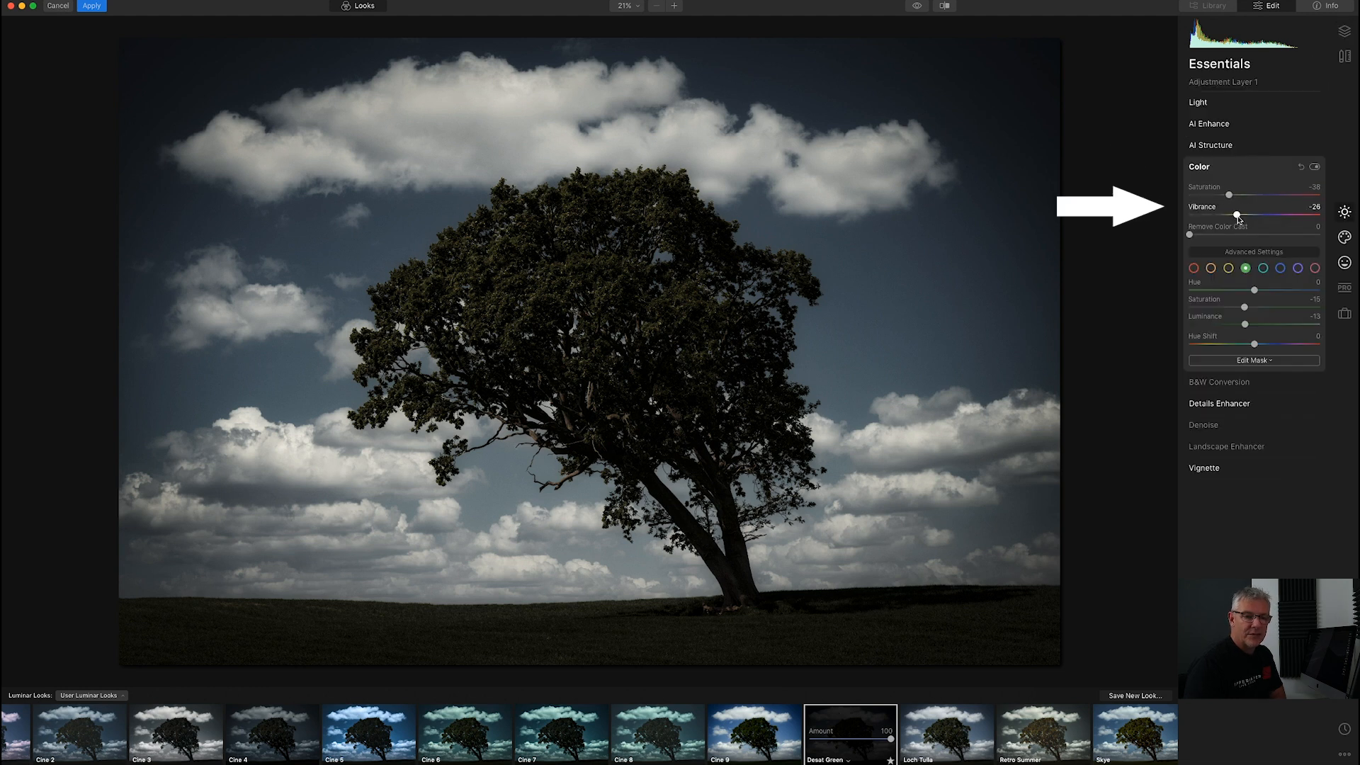
{"action": "left_click", "coordinate": [1280, 268]}
{"action": "left_click", "coordinate": [1246, 268]}
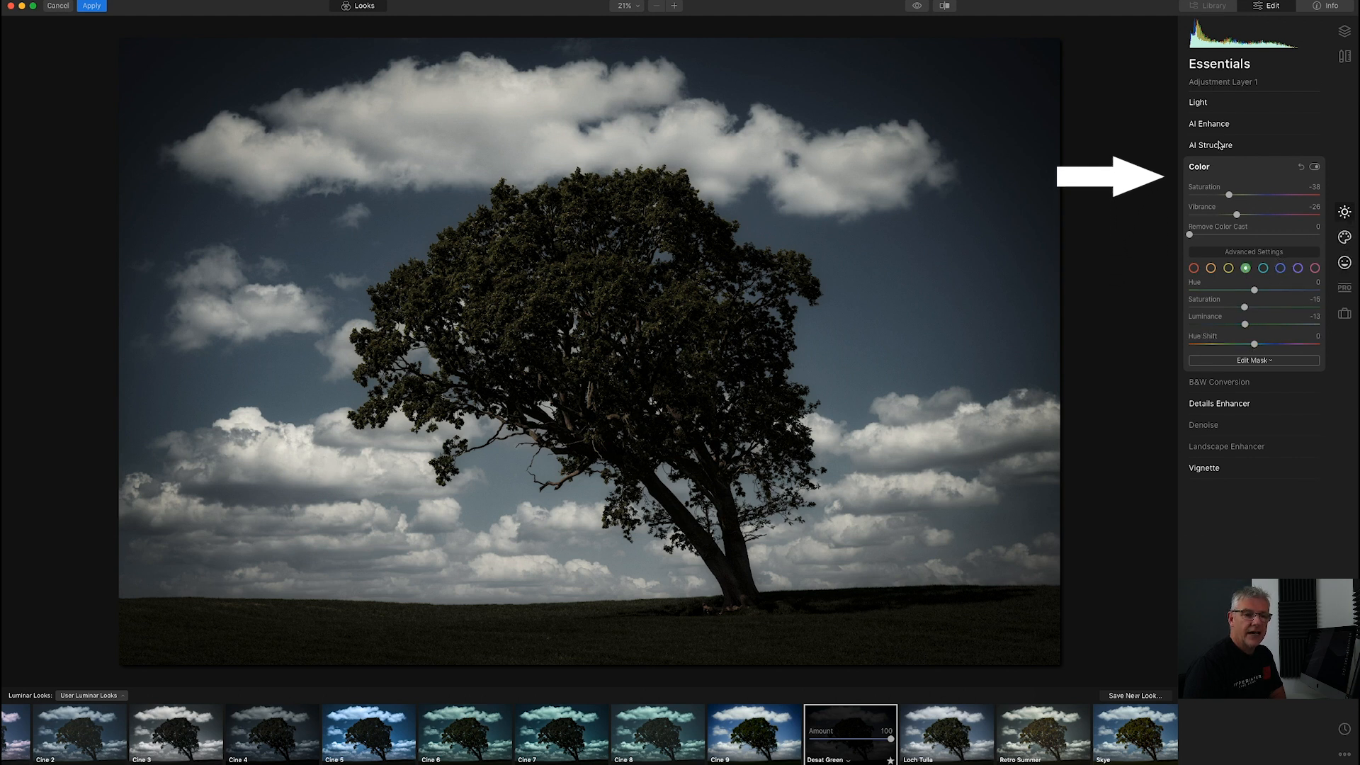
{"action": "left_click", "coordinate": [1197, 104]}
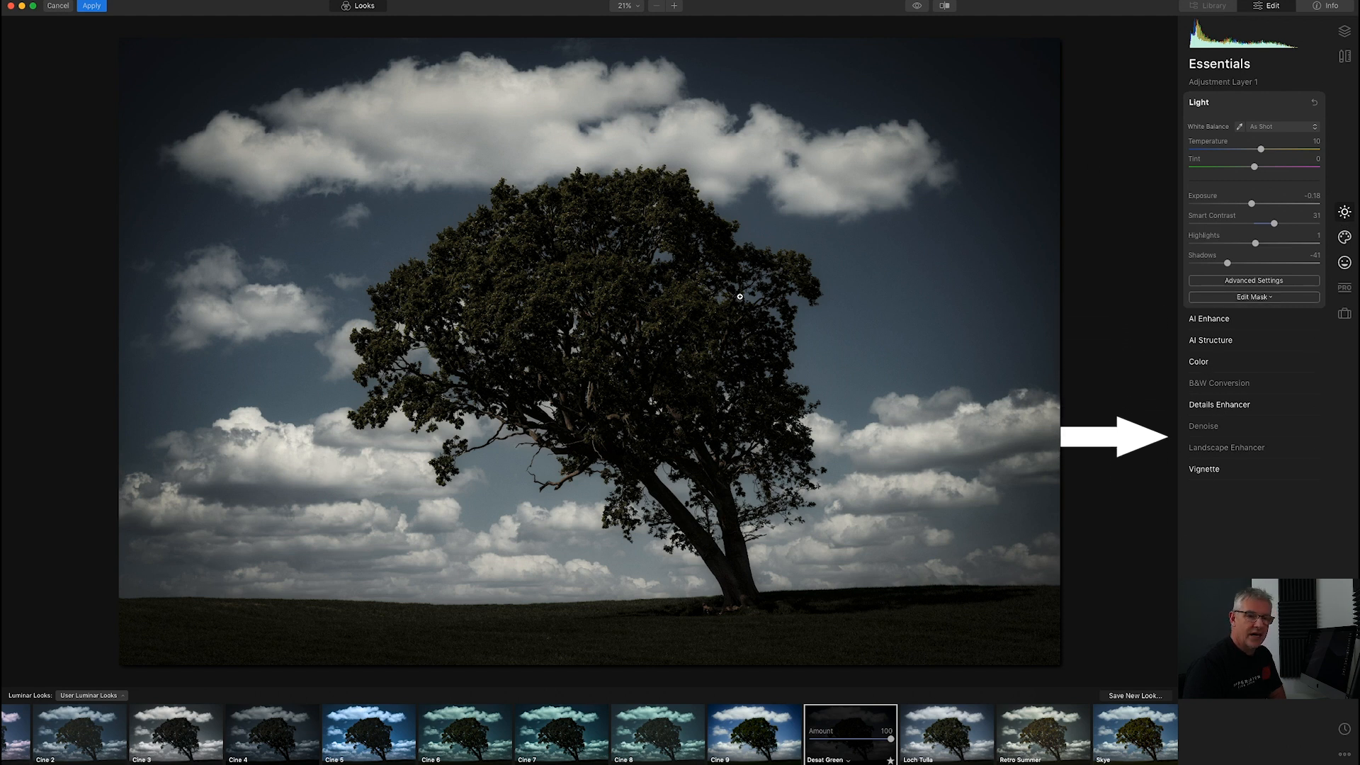
{"action": "left_click", "coordinate": [1347, 239]}
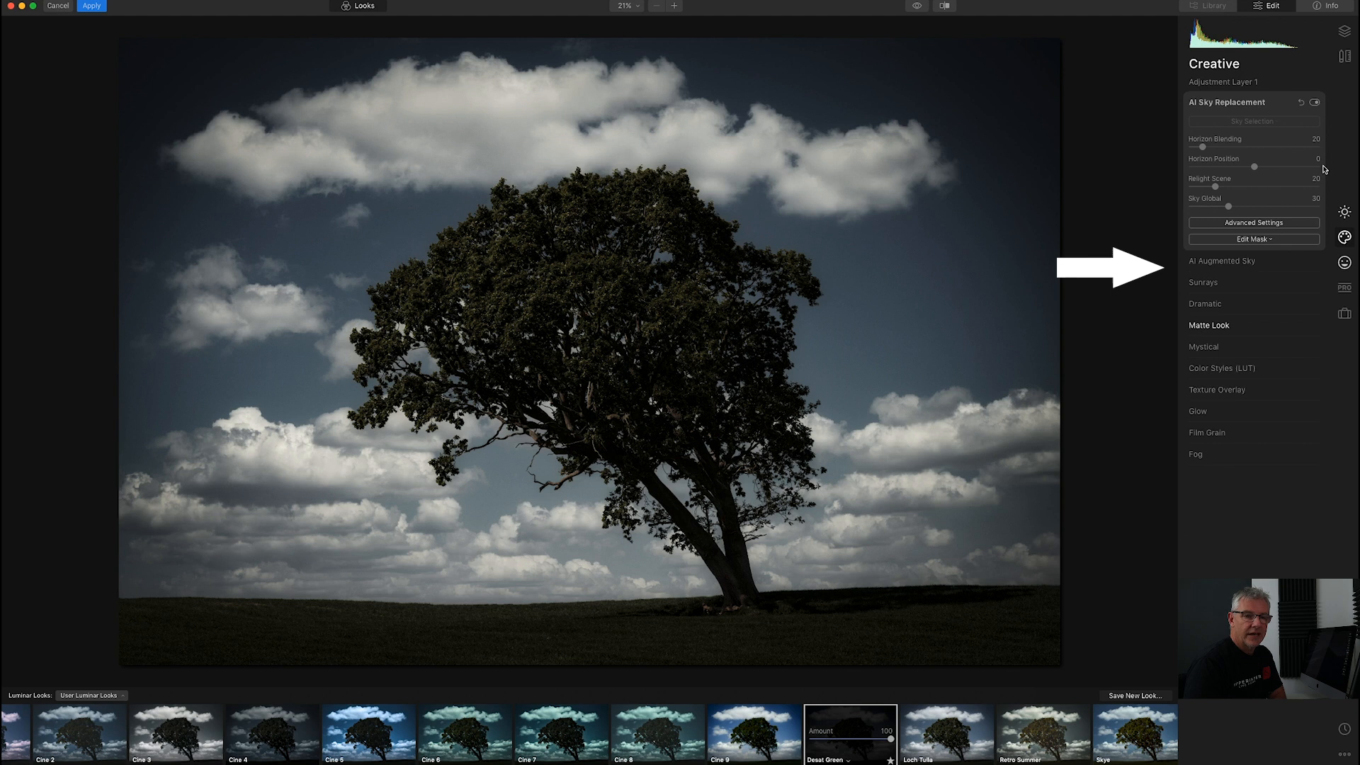
Step: Create a new stamped layer above Adjustment Layer 1 and hide the Luminar Looks strip
{"action": "left_click", "coordinate": [1346, 263]}
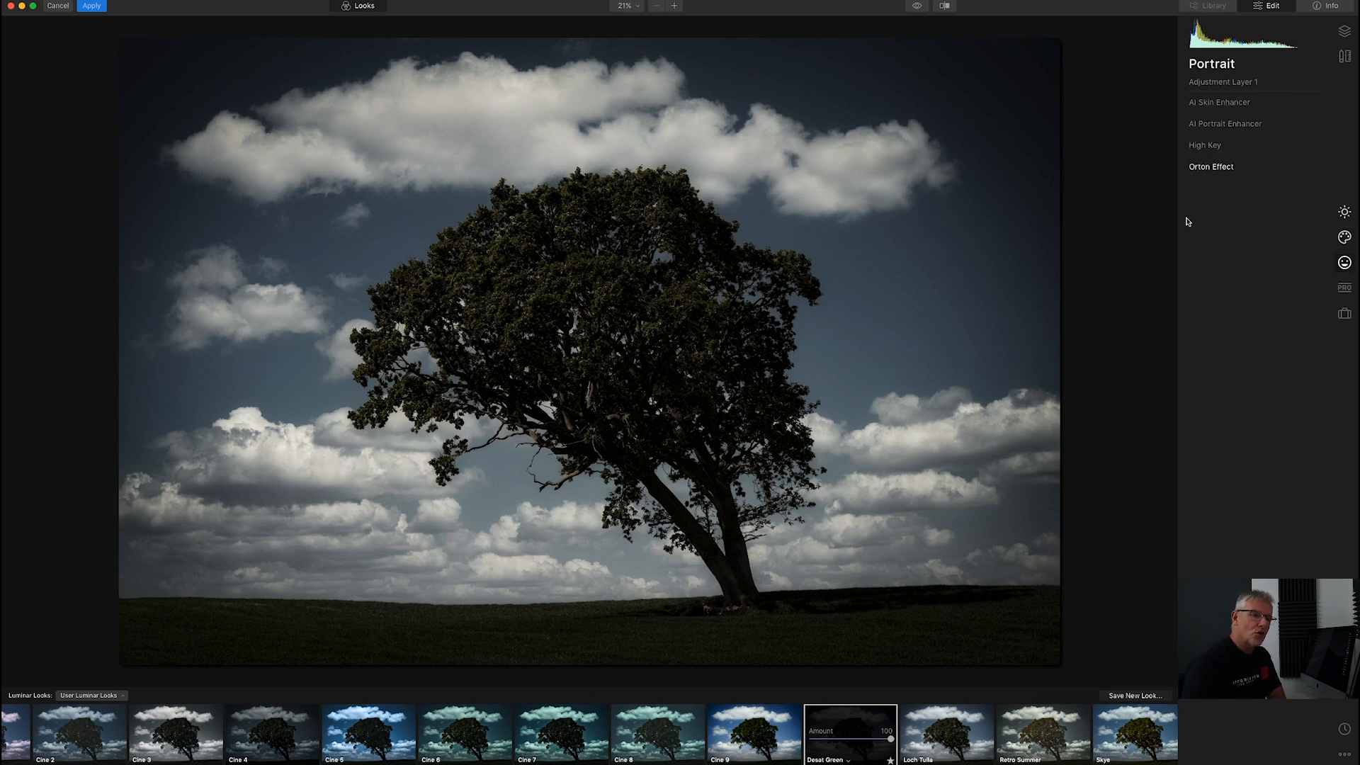
{"action": "left_click", "coordinate": [1345, 31]}
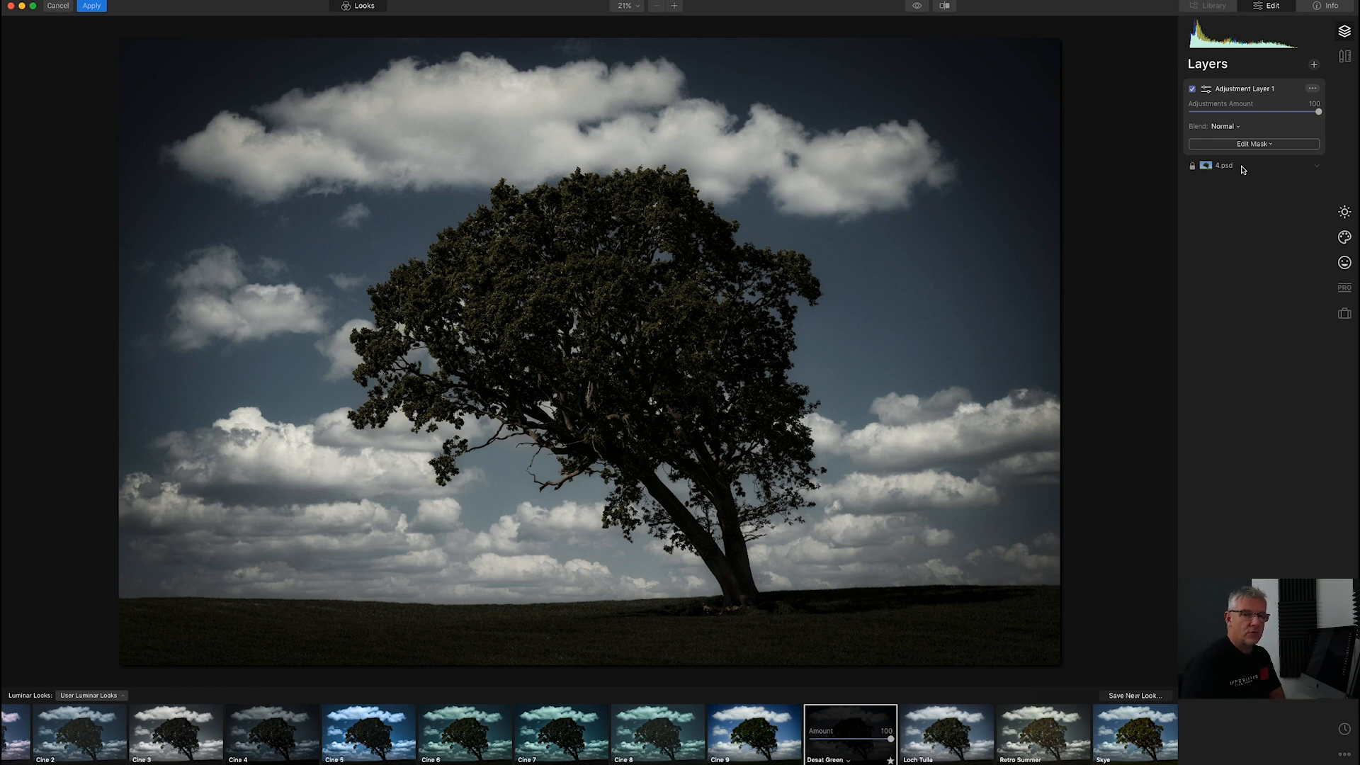
{"action": "left_click", "coordinate": [1313, 65]}
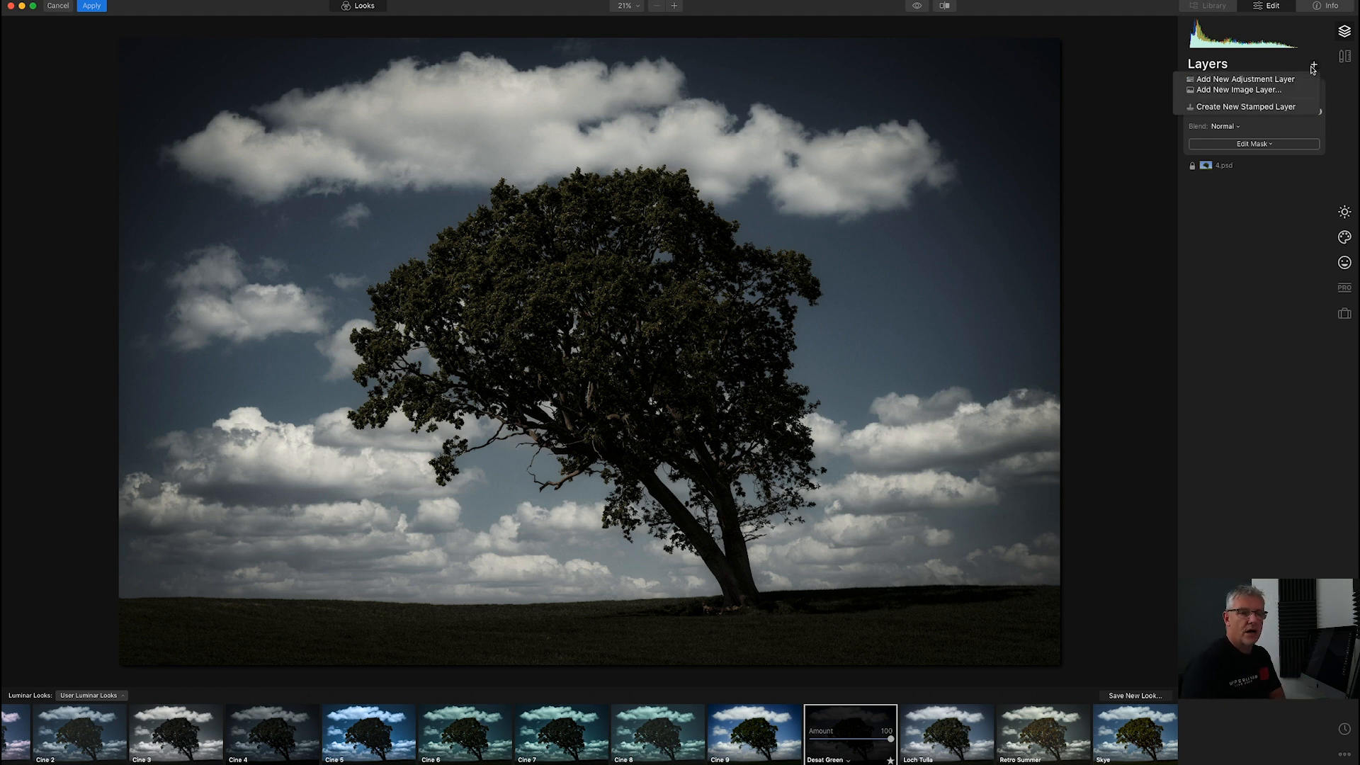
{"action": "left_click", "coordinate": [1251, 109]}
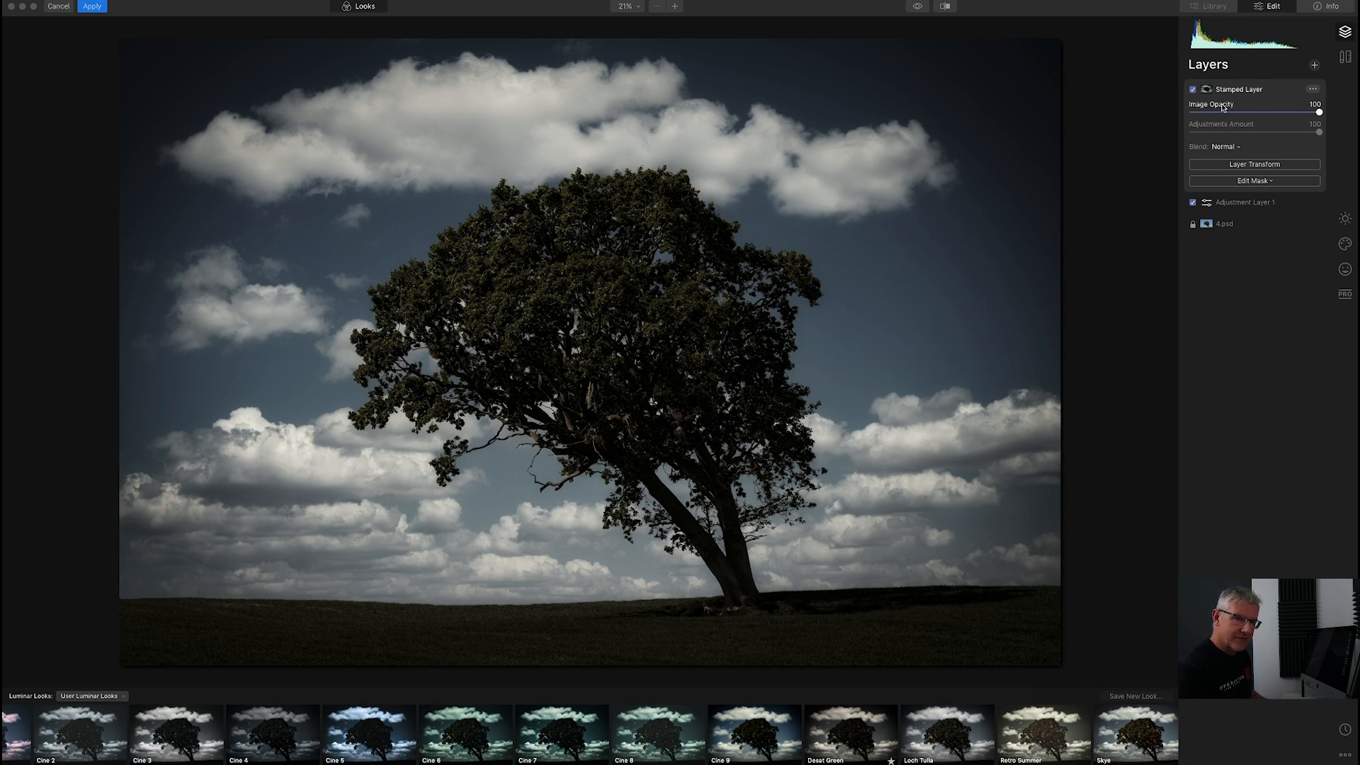
{"action": "left_click", "coordinate": [376, 10]}
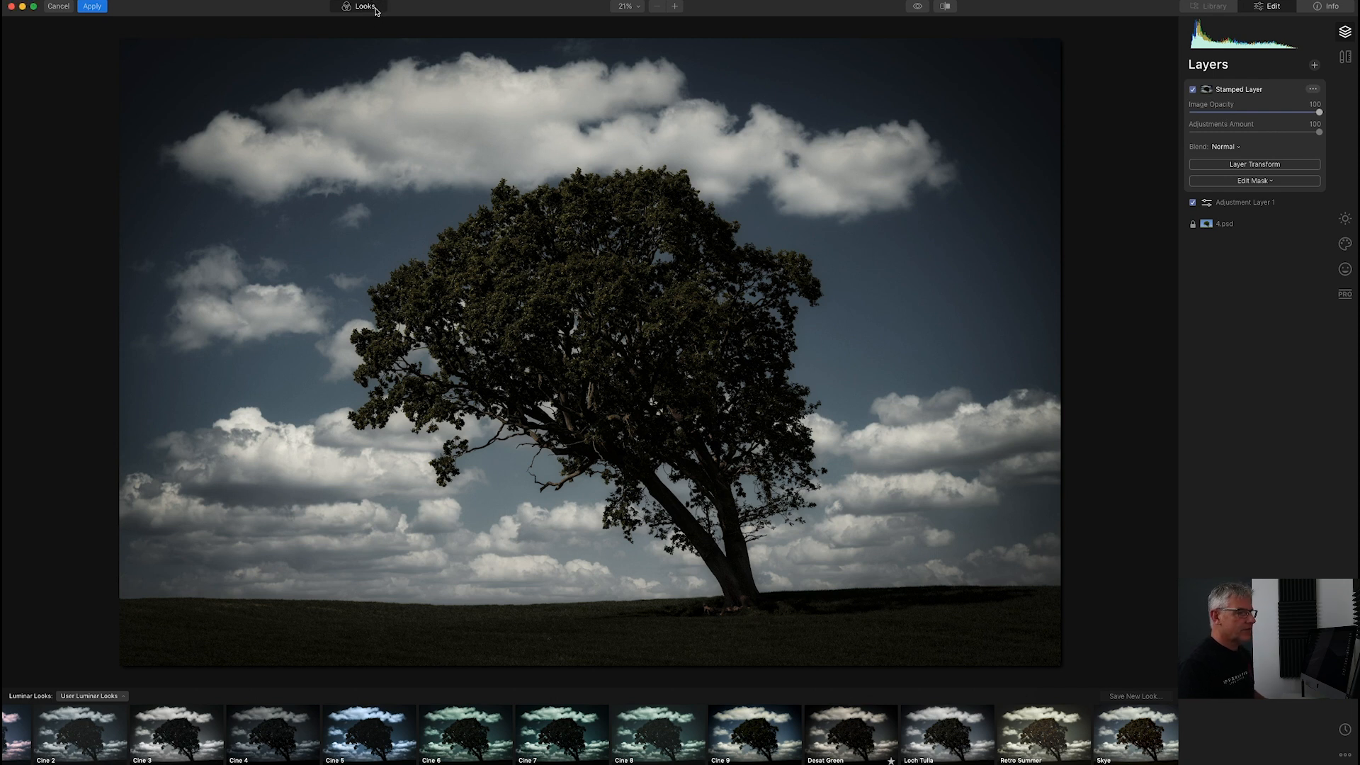
{"action": "left_click", "coordinate": [377, 10]}
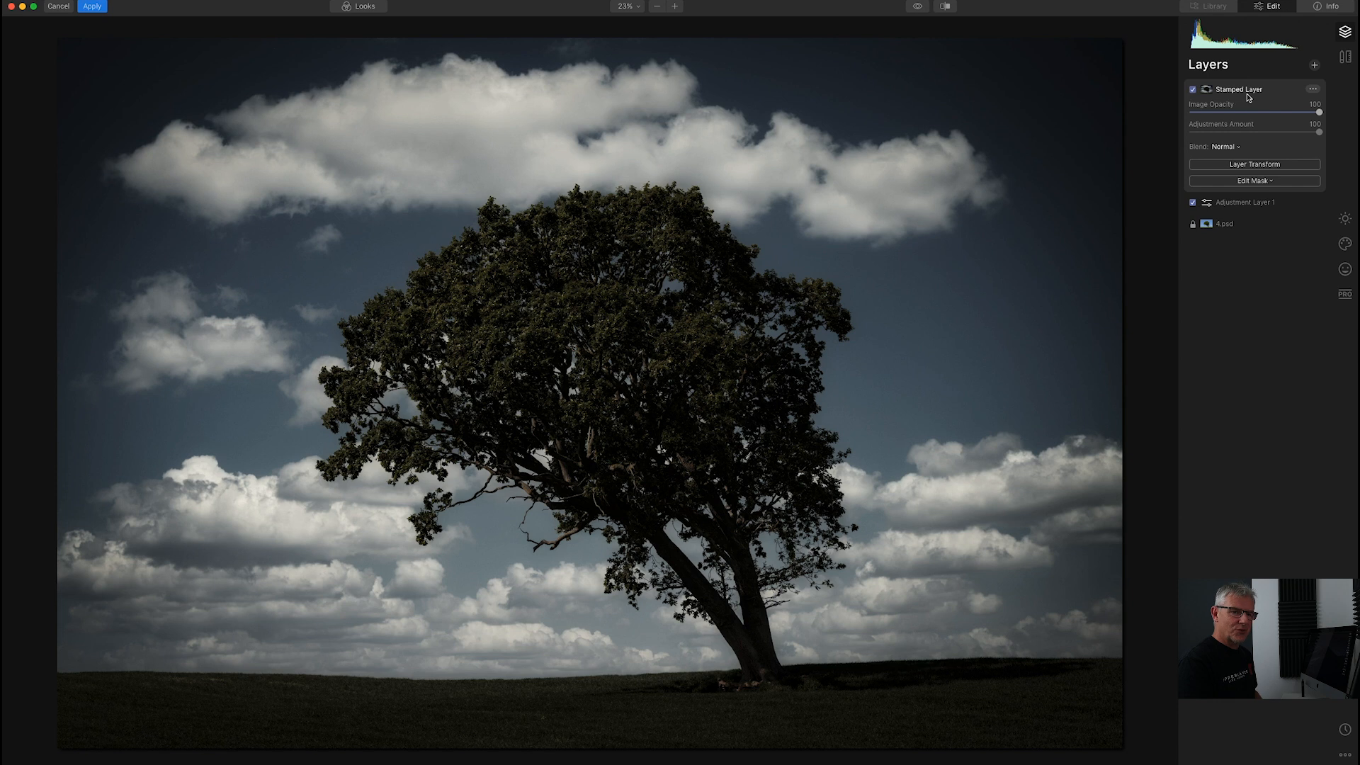
{"action": "left_click", "coordinate": [1313, 90]}
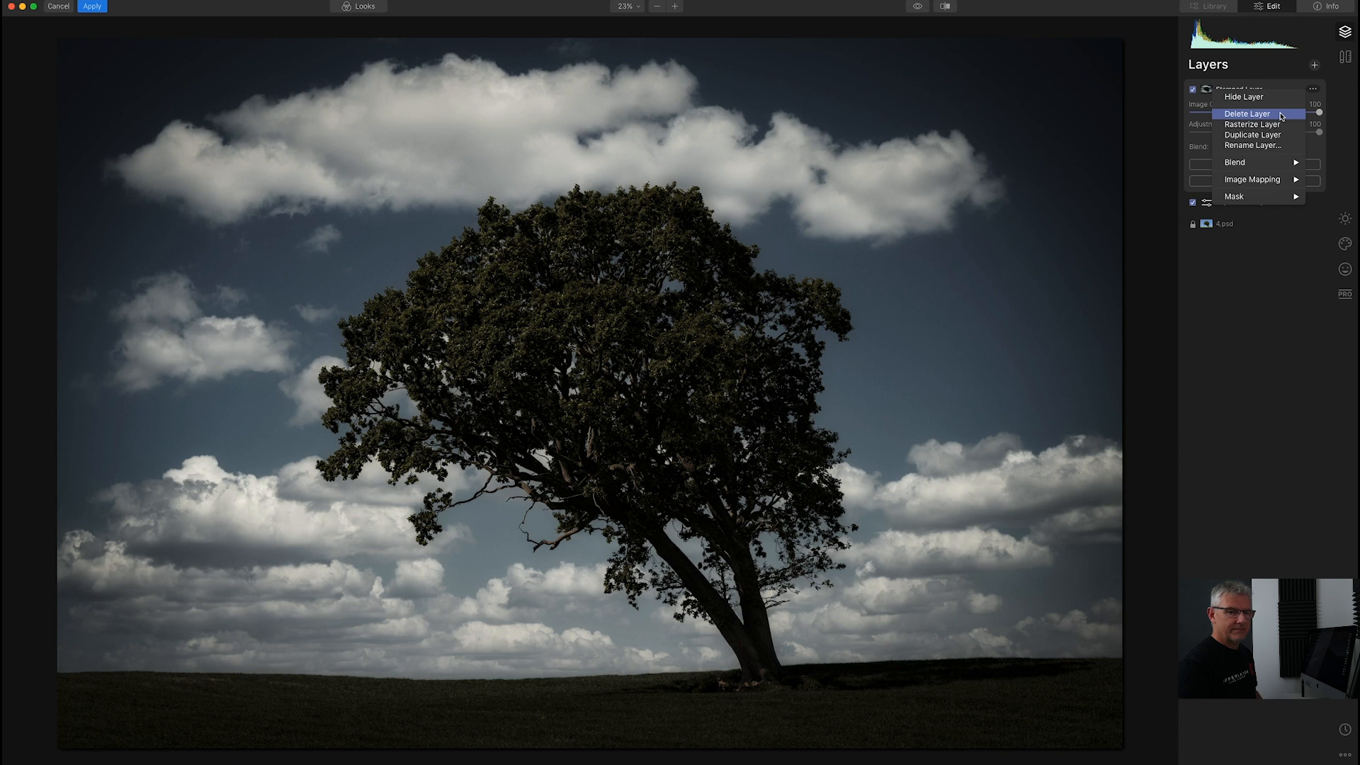
{"action": "left_click", "coordinate": [1246, 115]}
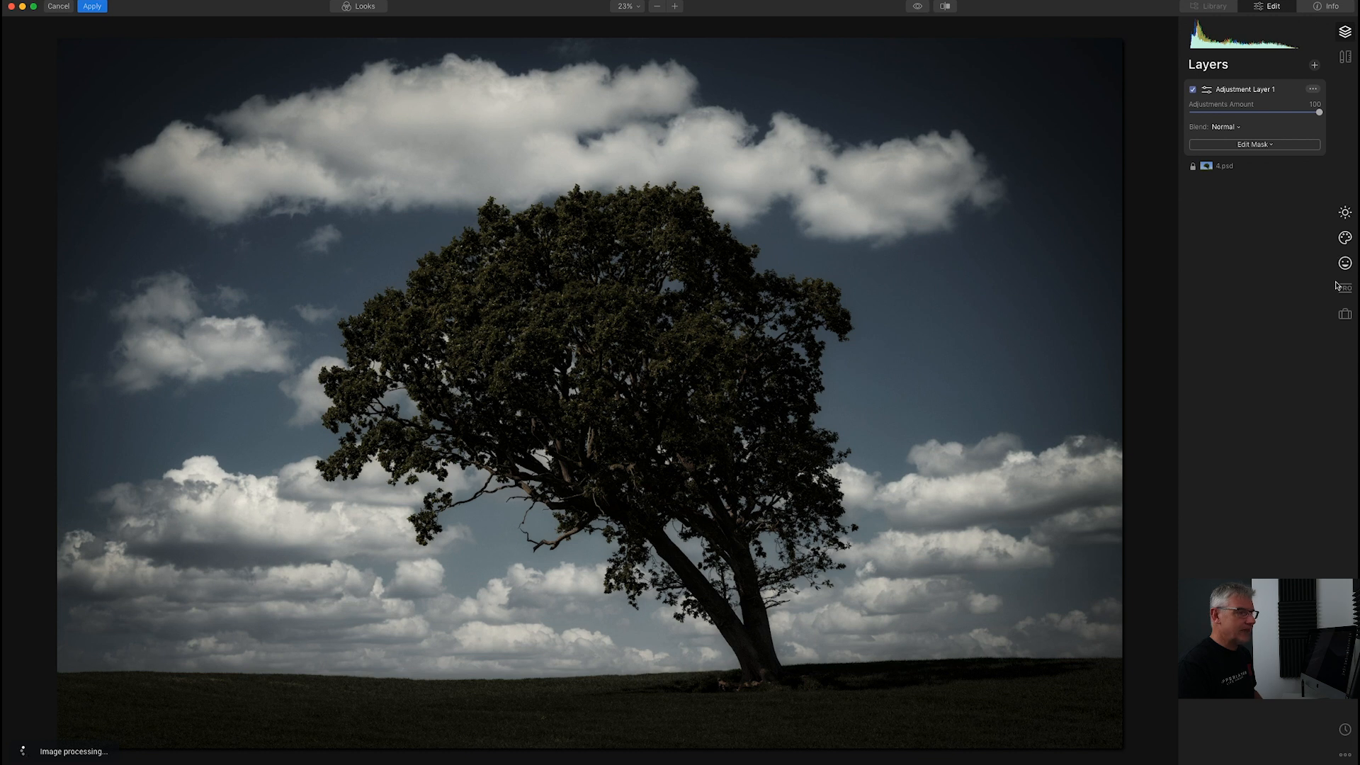
{"action": "left_click", "coordinate": [107, 6]}
{"action": "left_click", "coordinate": [107, 3]}
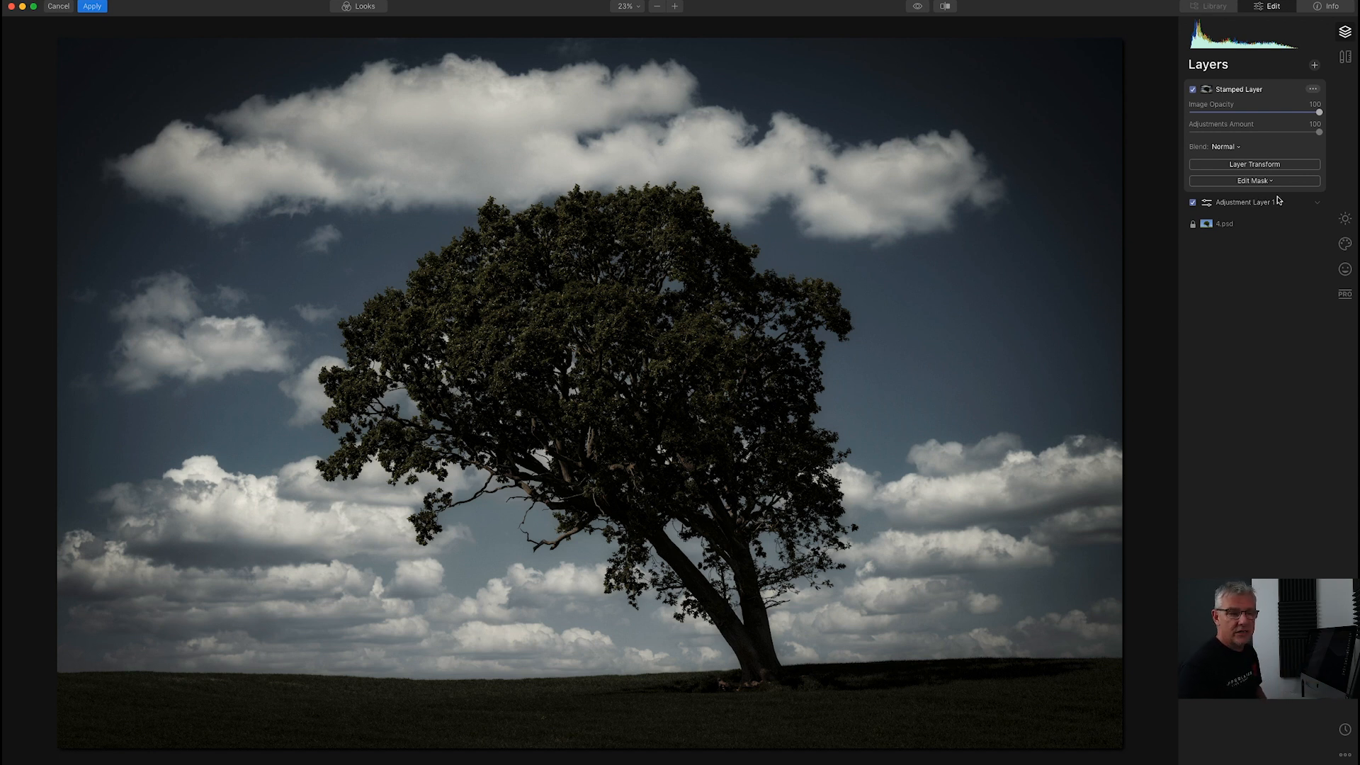
Step: Delete Adjustment Layer 1 beneath the stamped layer and turn the stamped layer's visibility back on
{"action": "left_click", "coordinate": [1319, 204]}
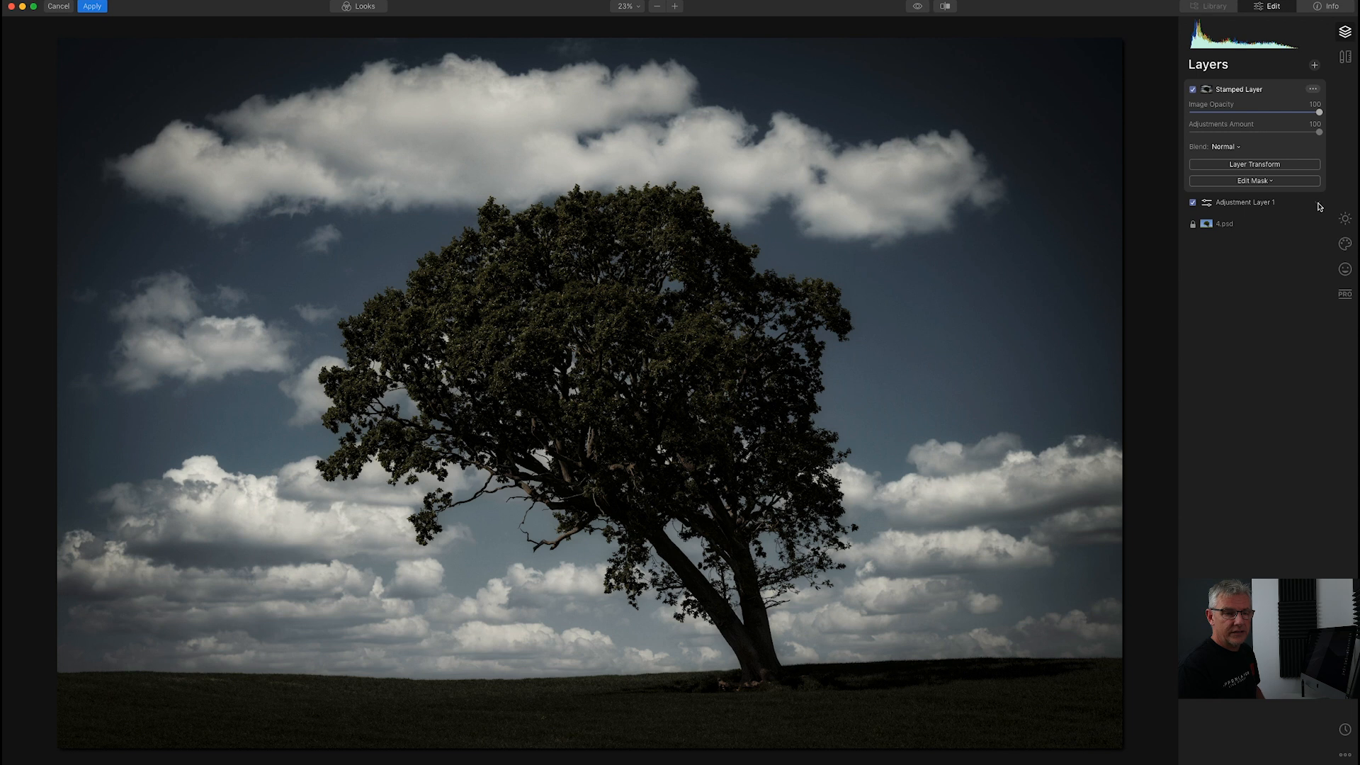
{"action": "left_click", "coordinate": [1319, 204]}
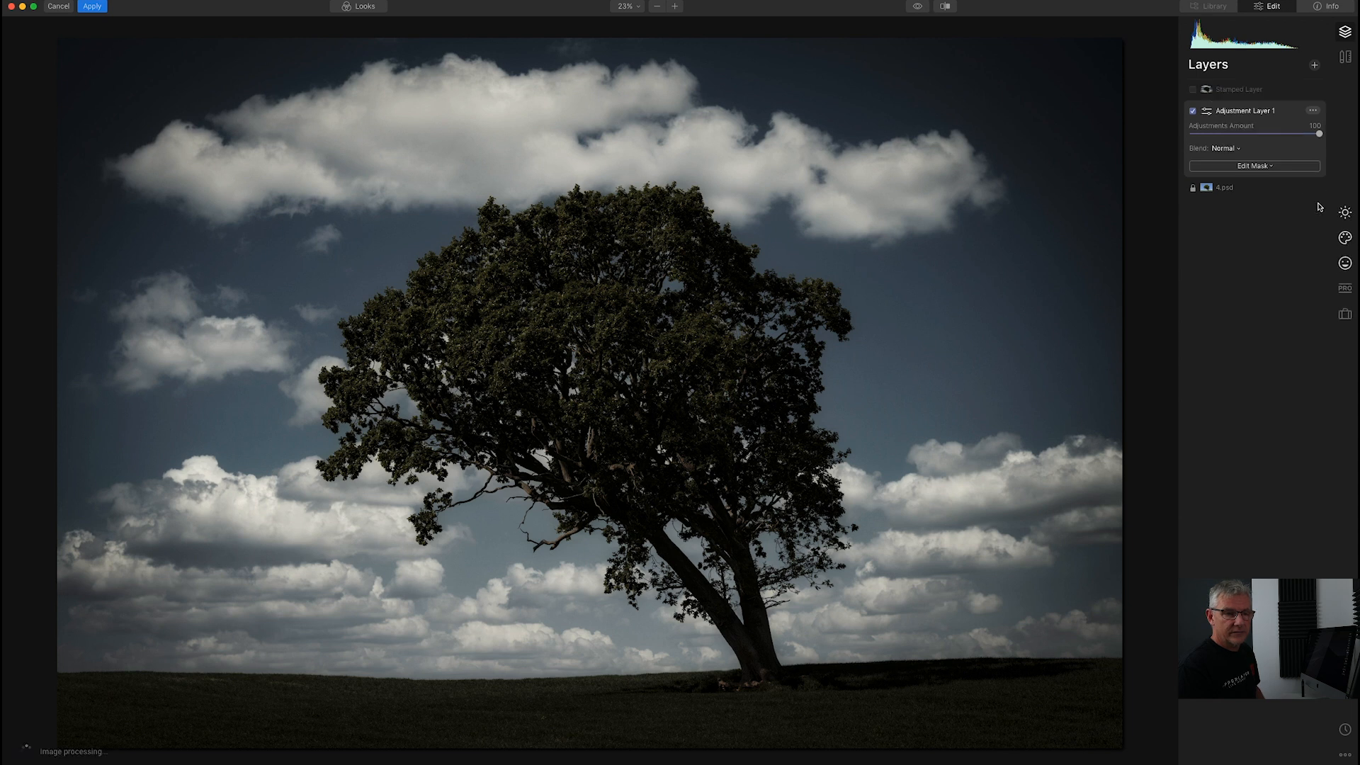
{"action": "left_click", "coordinate": [1314, 111]}
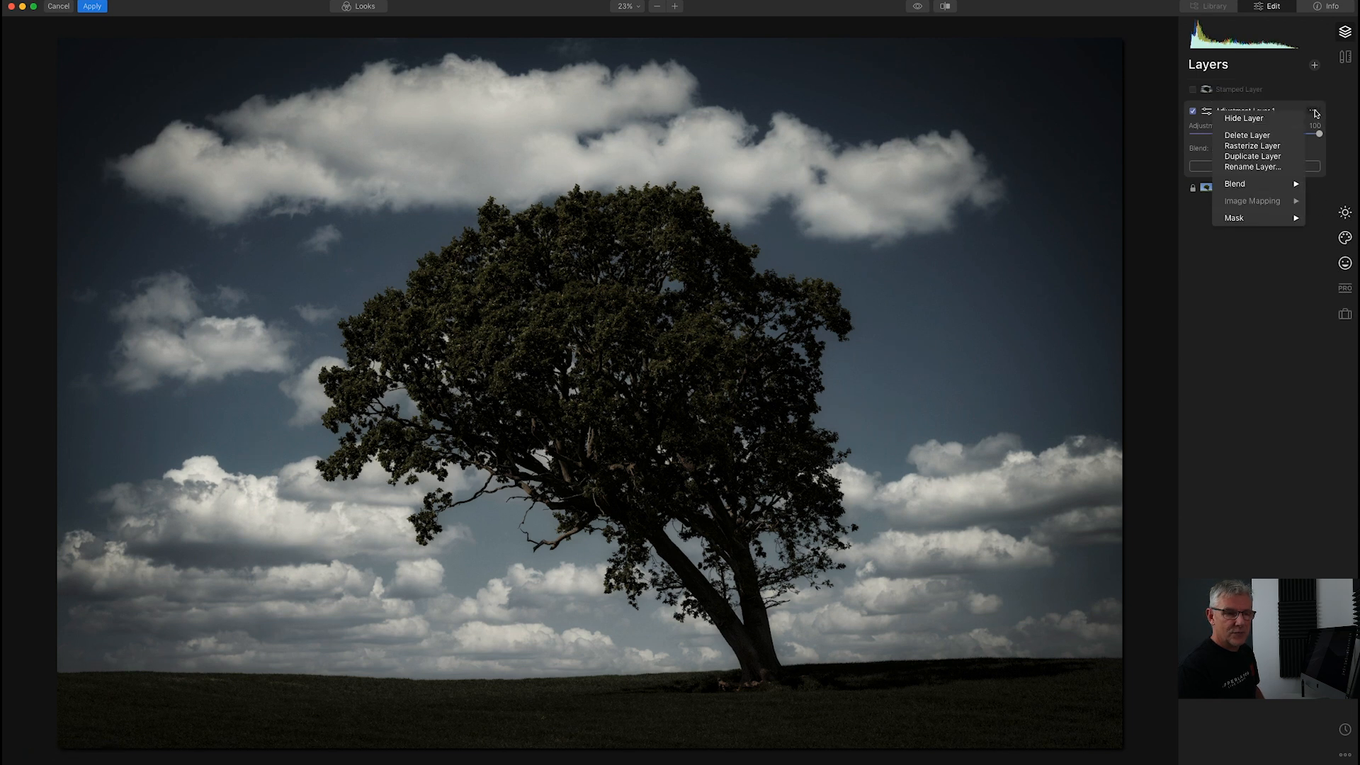
{"action": "left_click", "coordinate": [1247, 136]}
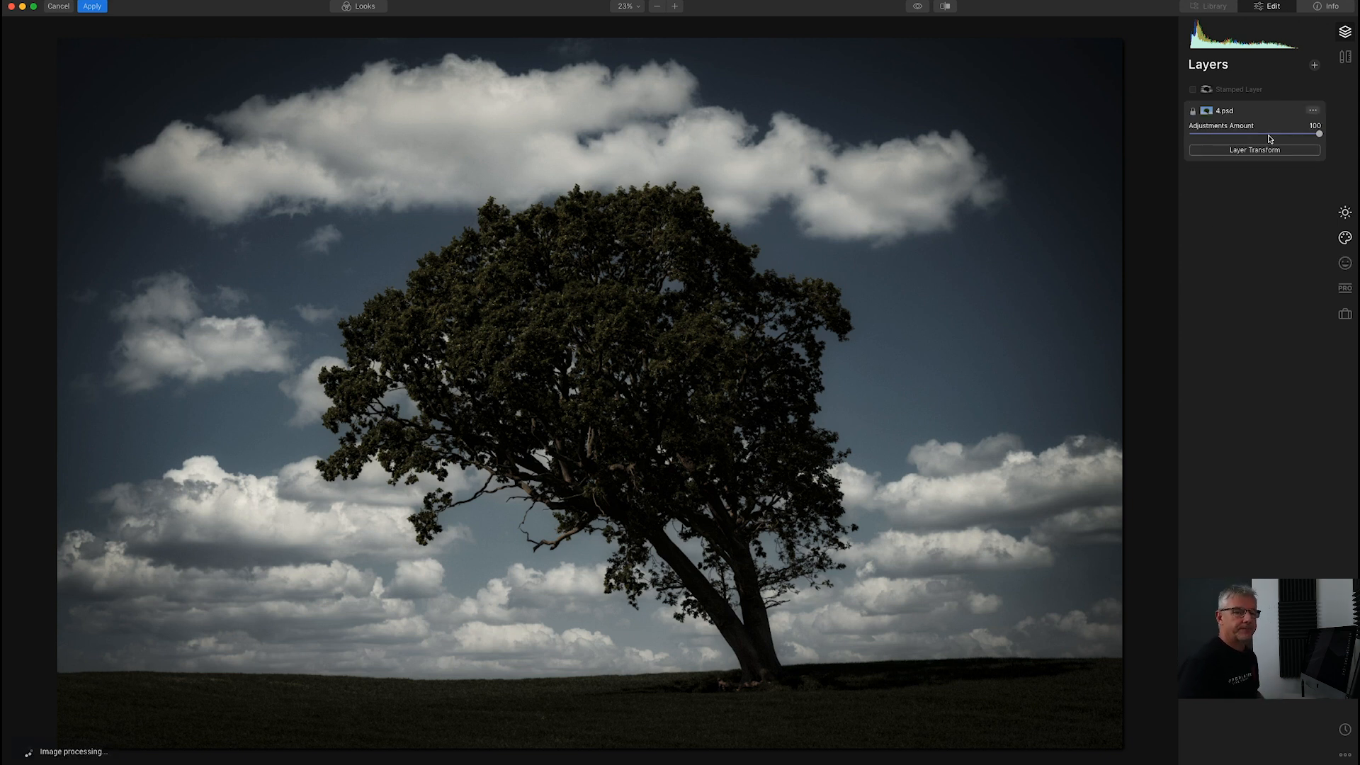
{"action": "left_click", "coordinate": [1193, 90]}
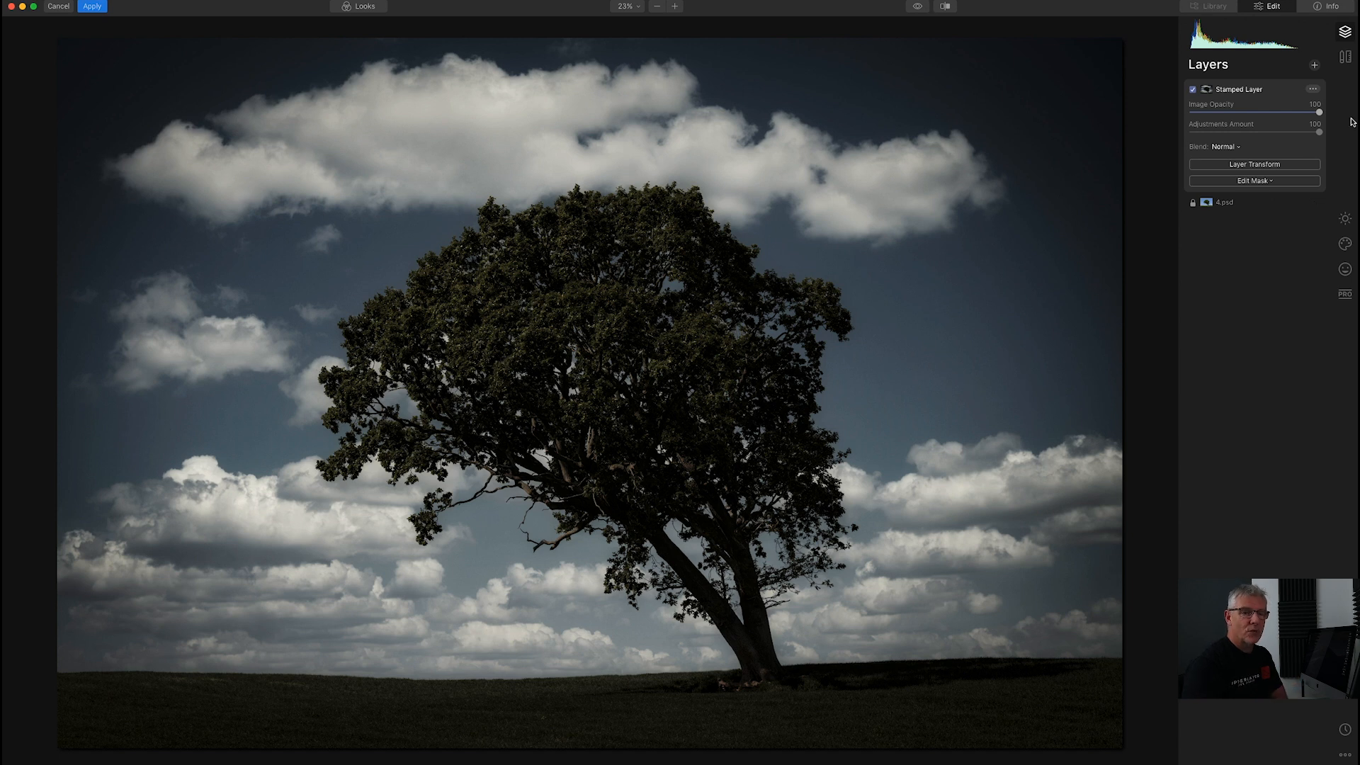
Step: Add a new adjustment layer above the stamped layer and set its Light Tint to -72
{"action": "left_click", "coordinate": [1315, 66]}
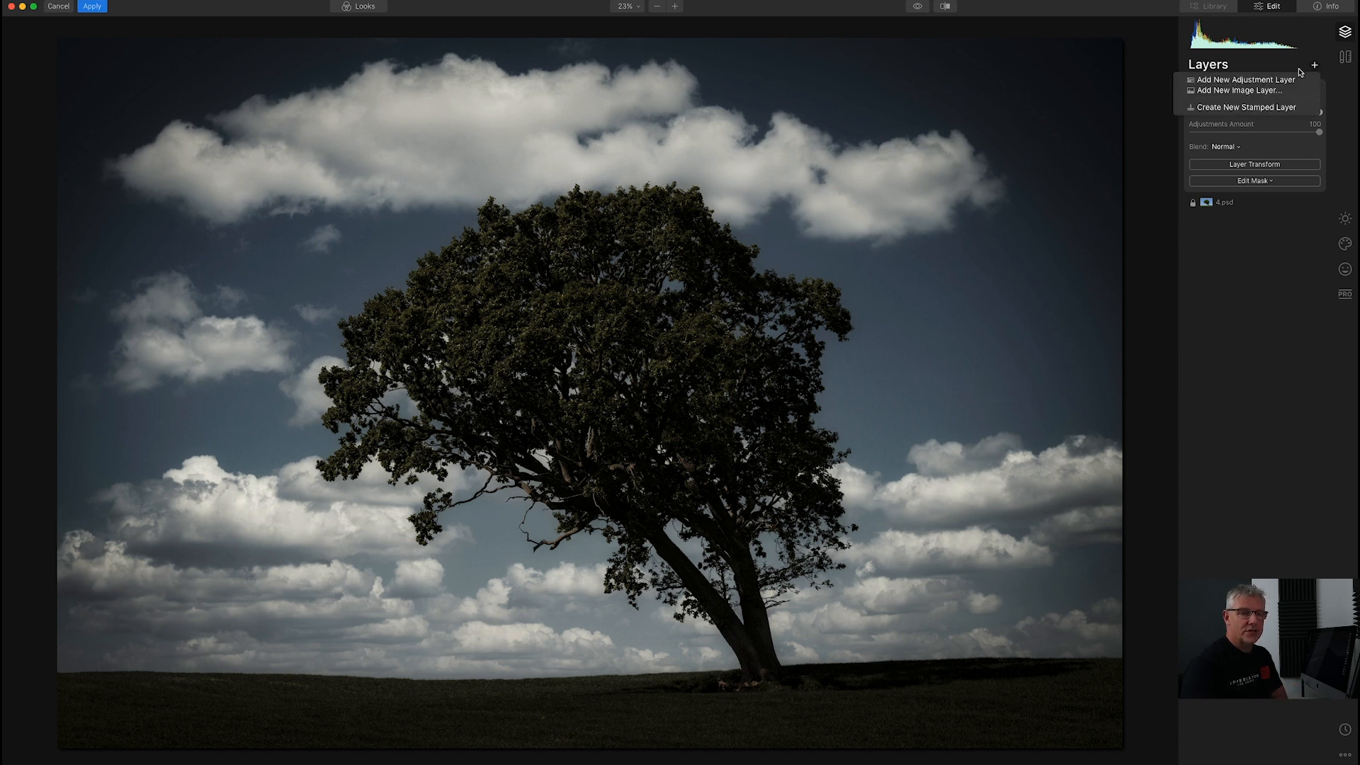
{"action": "left_click", "coordinate": [1279, 81]}
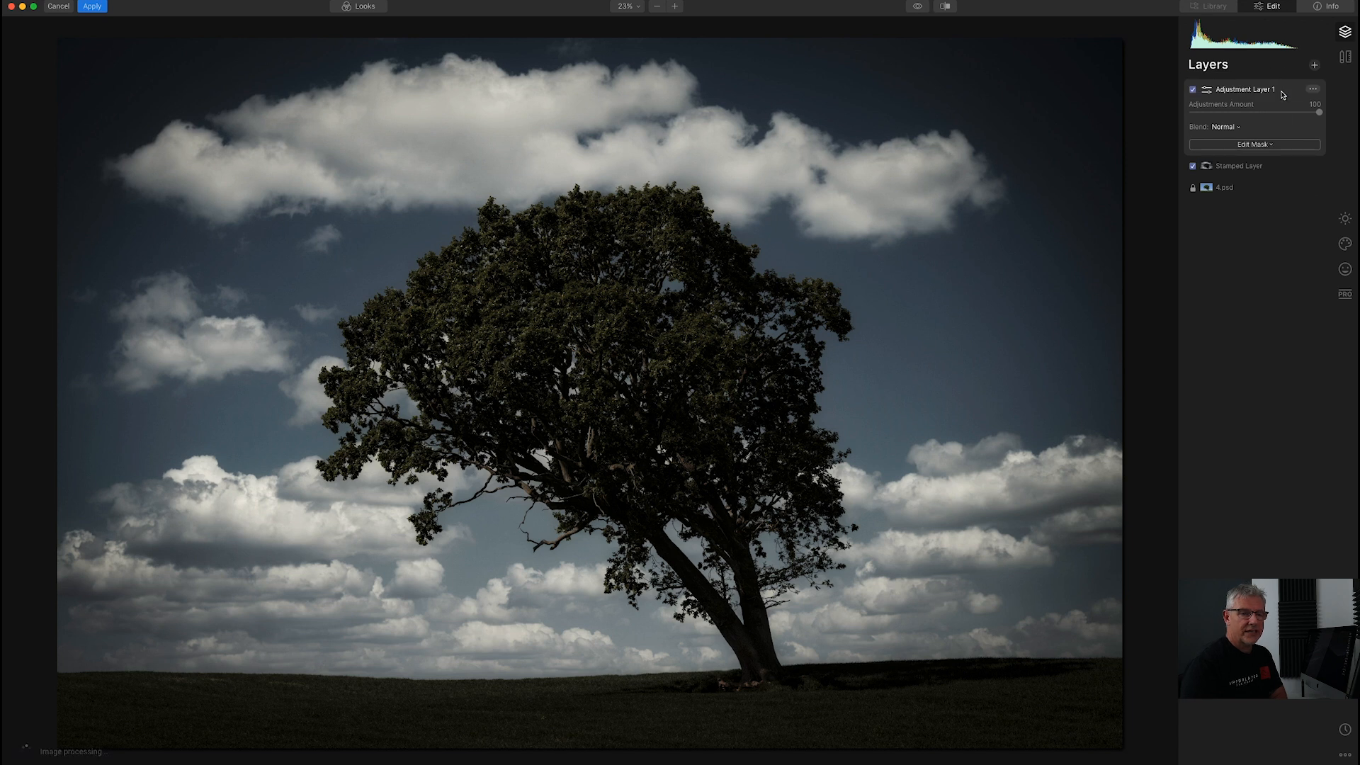
{"action": "left_click", "coordinate": [1346, 218]}
{"action": "left_click_drag", "start_coordinate": [1254, 167], "coordinate": [1209, 169]}
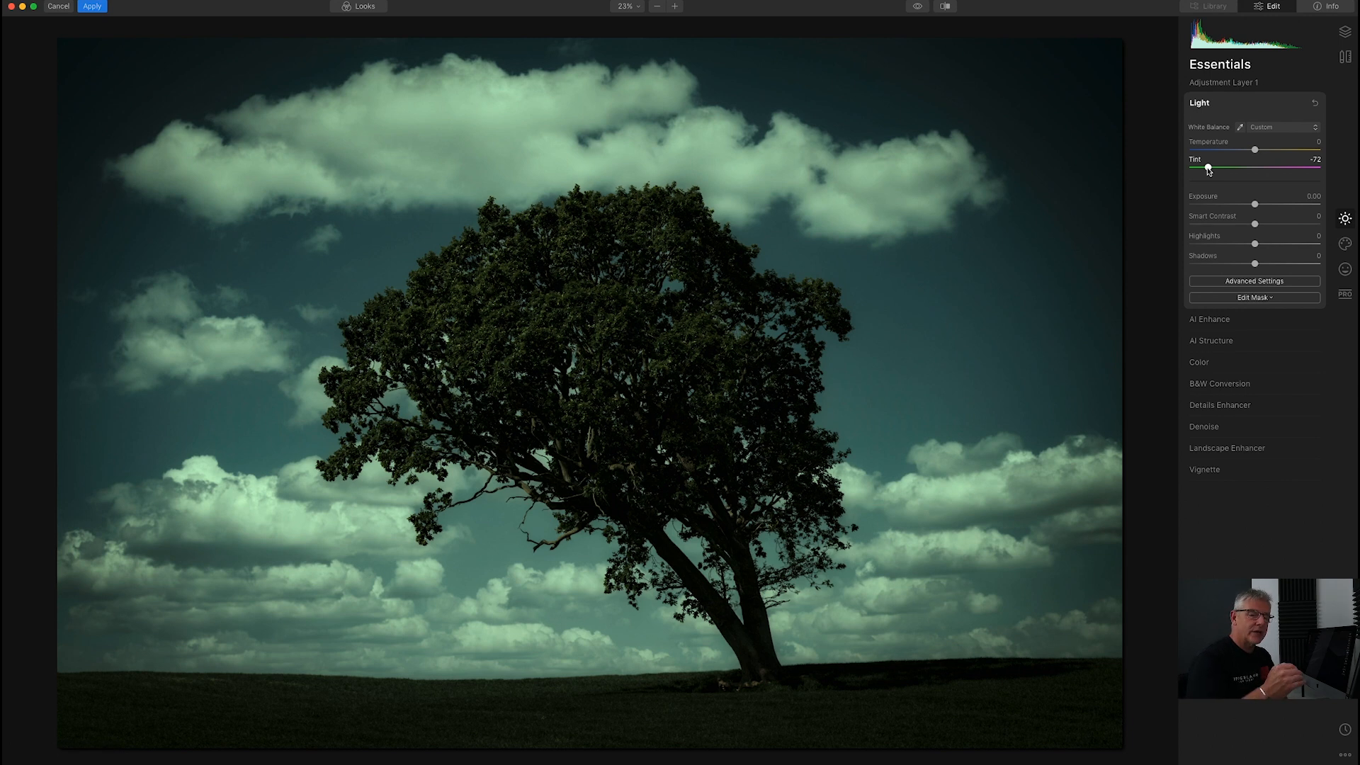
{"action": "left_click", "coordinate": [1346, 31]}
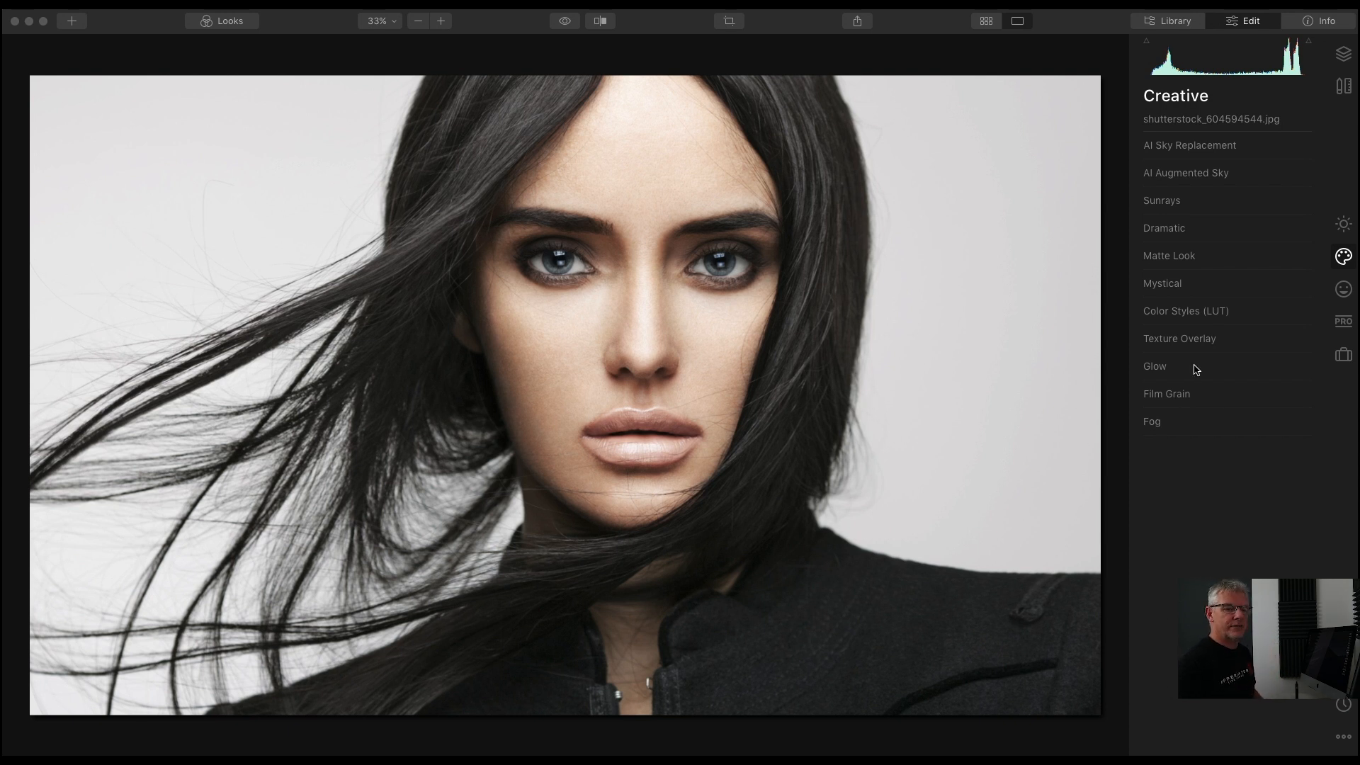
Step: Load gray-background-texture-10.jpg from the BACKGROUNDS folder as a custom sky in AI Sky Replacement for the portrait photo
{"action": "left_click", "coordinate": [1345, 258]}
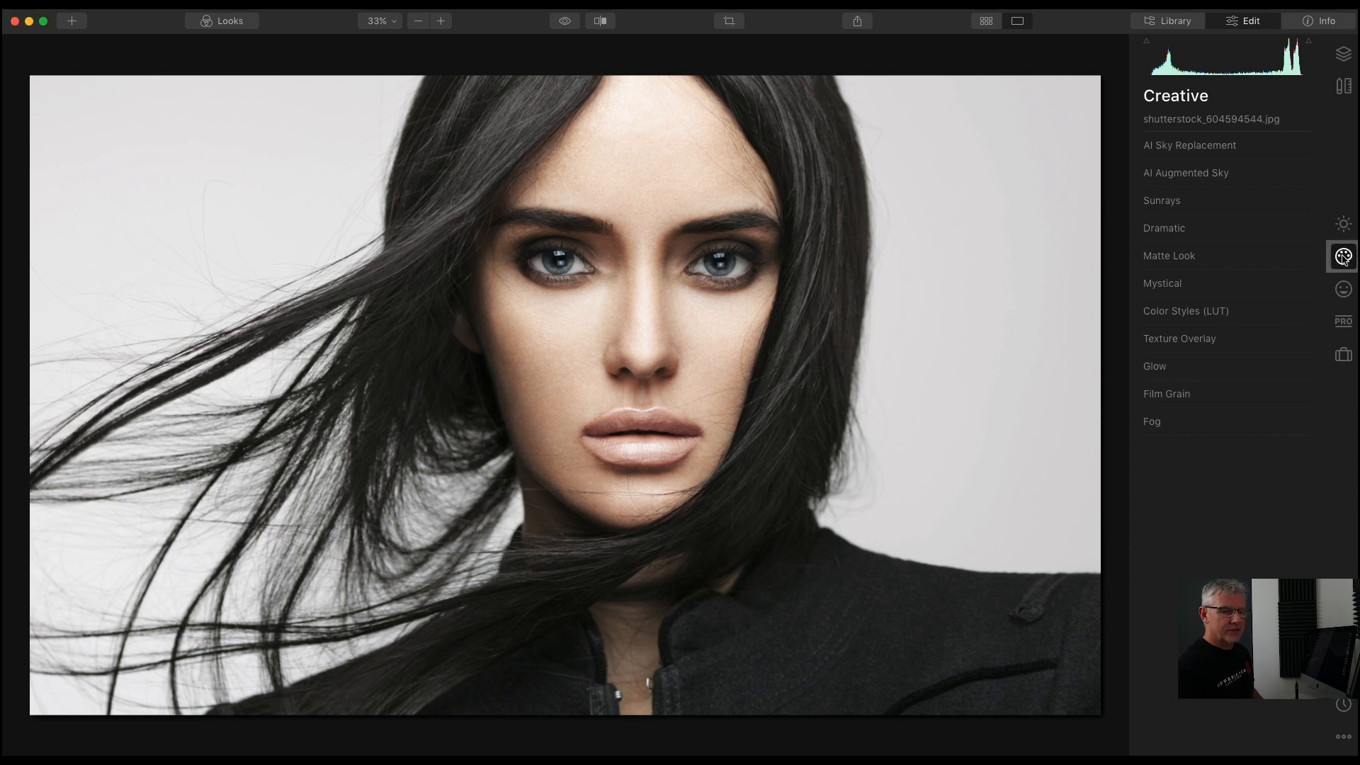
{"action": "left_click", "coordinate": [1202, 147]}
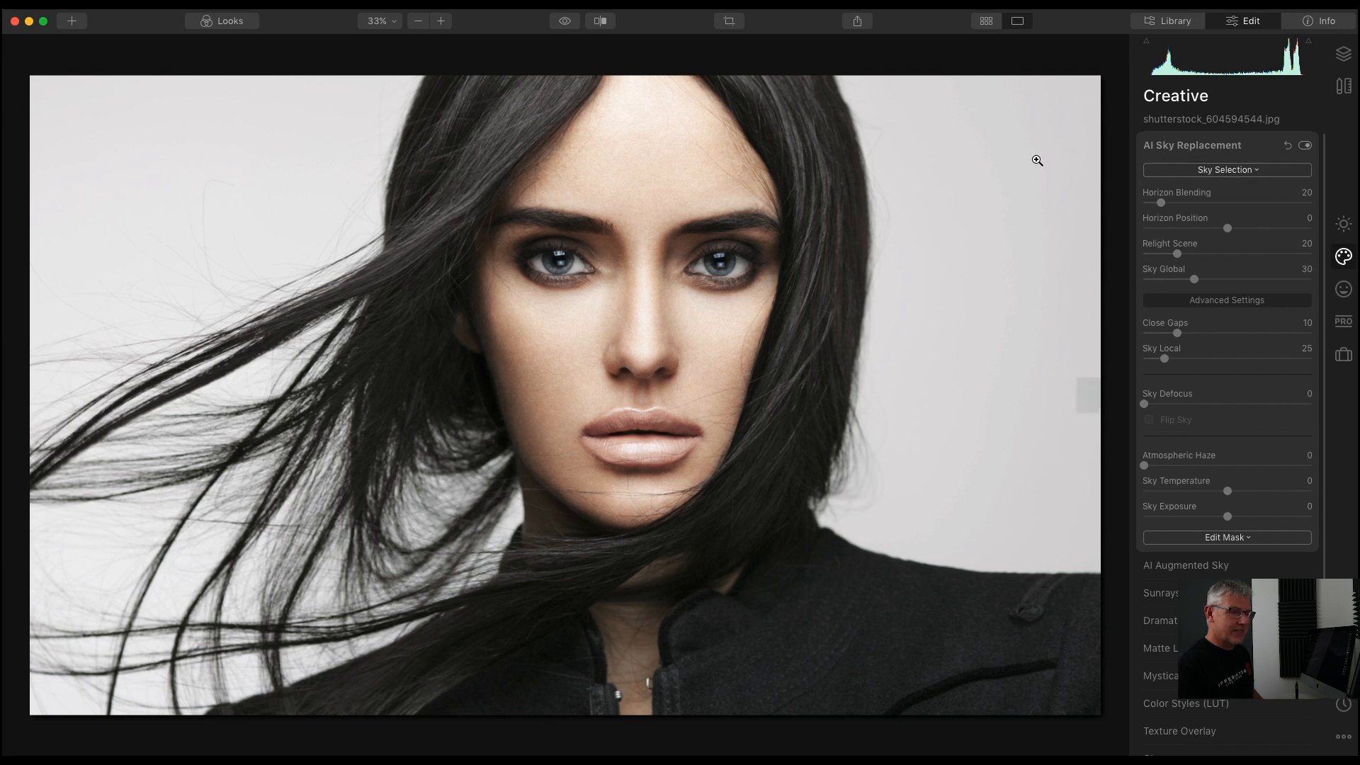
{"action": "left_click", "coordinate": [1241, 172]}
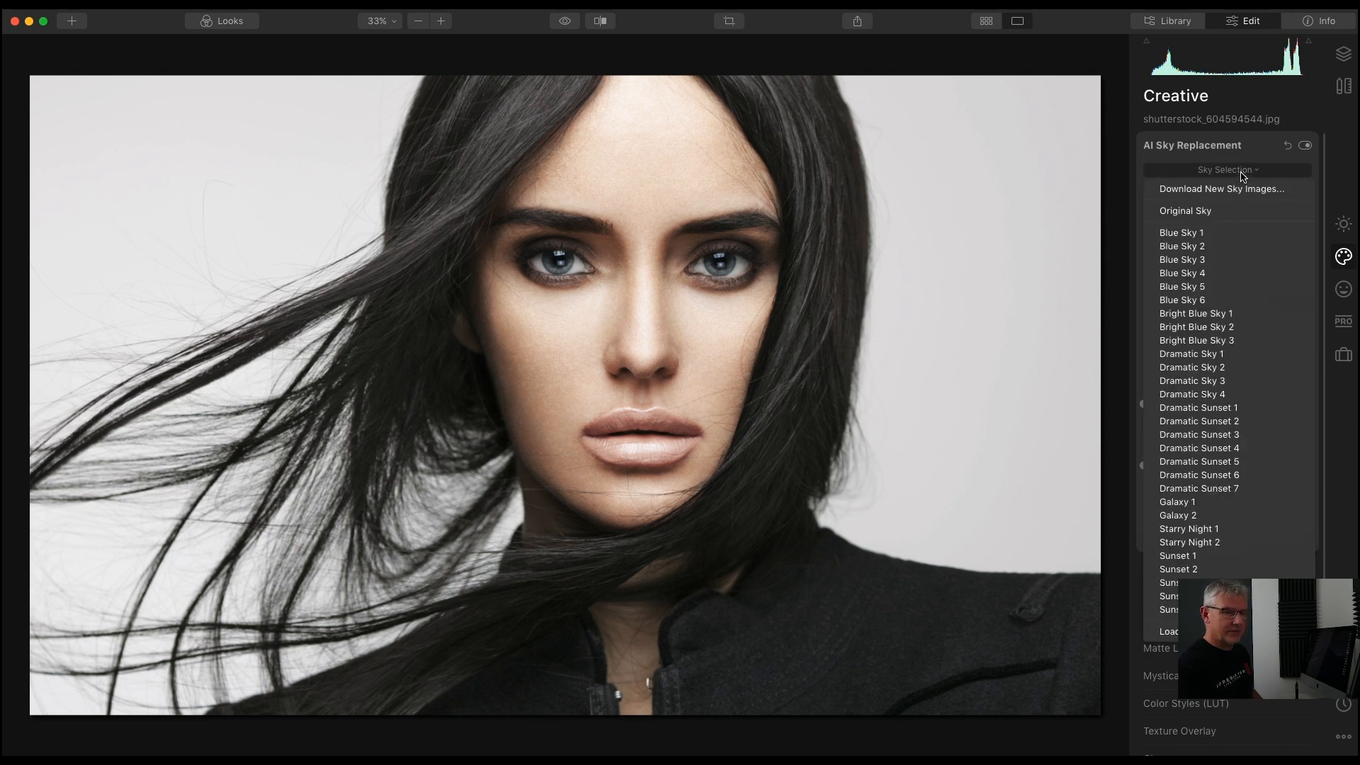
{"action": "left_click", "coordinate": [1169, 632]}
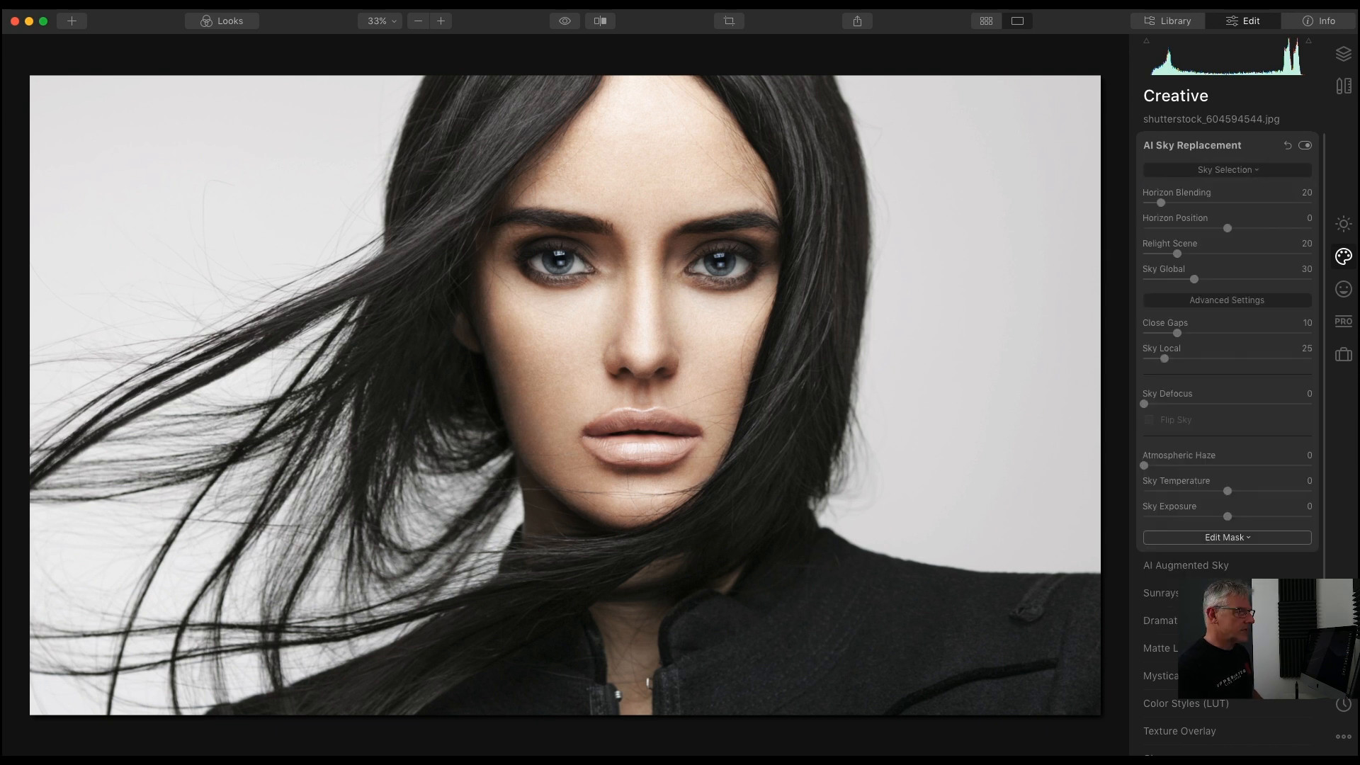
{"action": "left_click", "coordinate": [553, 86]}
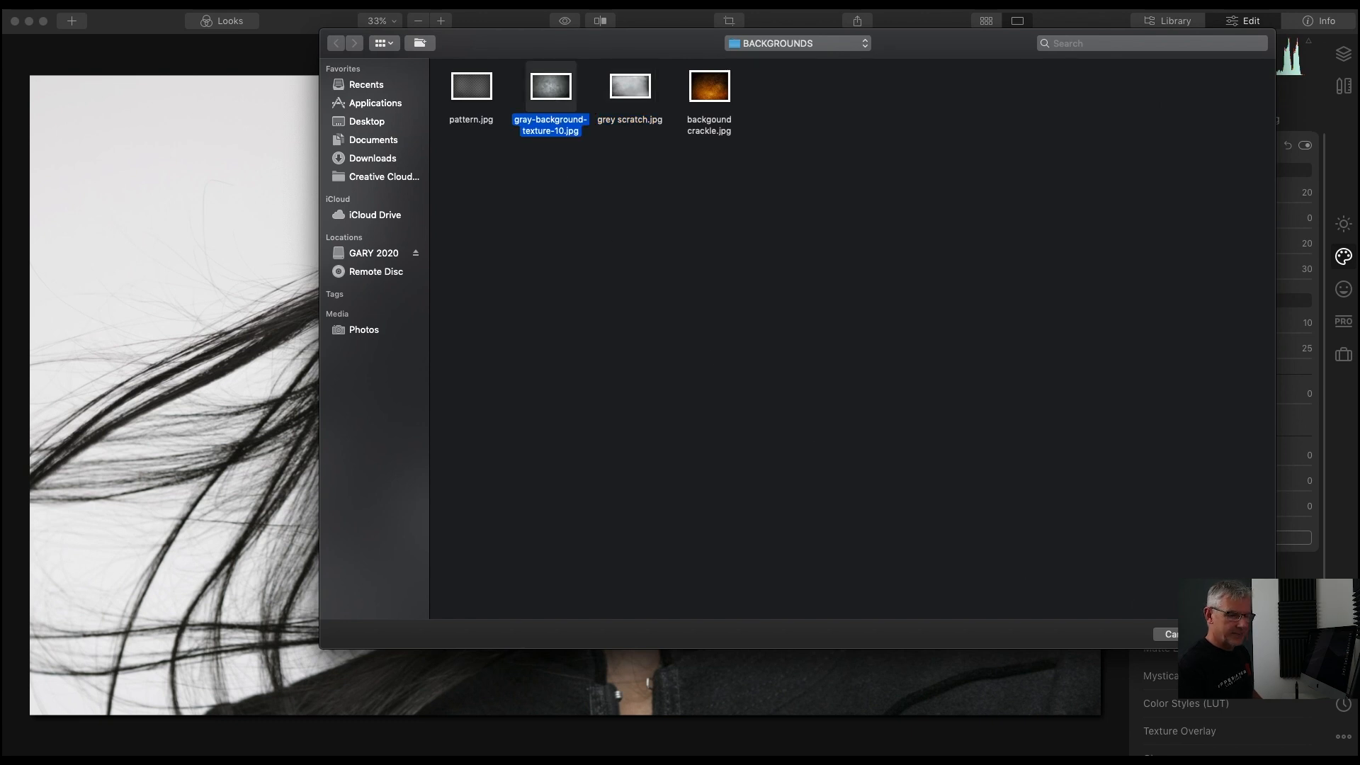
{"action": "key", "text": "Return"}
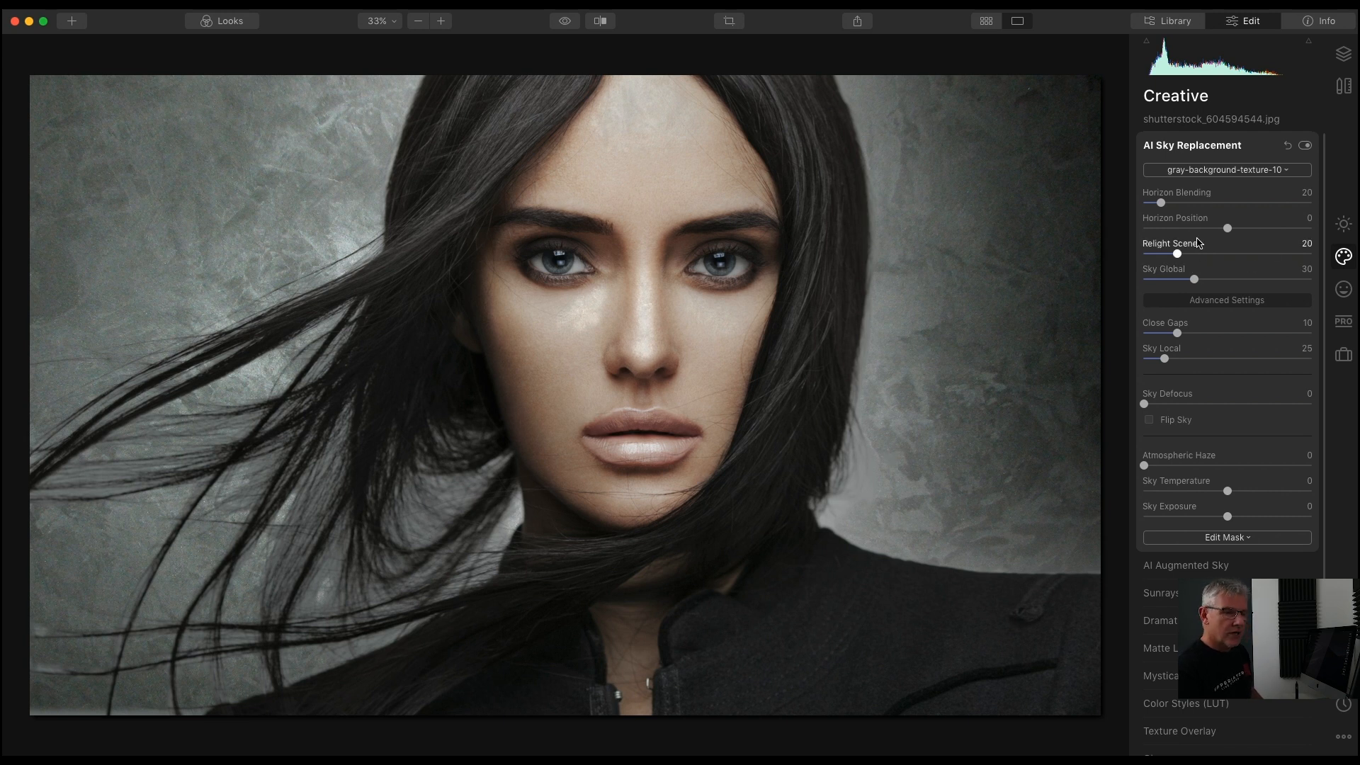
Step: Set the sky replacement's Horizon Blending to 0, Horizon Position to -52, Sky Global to 49 and Close Gaps to 17
{"action": "left_click_drag", "start_coordinate": [1160, 203], "coordinate": [1134, 203]}
{"action": "left_click_drag", "start_coordinate": [1229, 230], "coordinate": [1186, 231]}
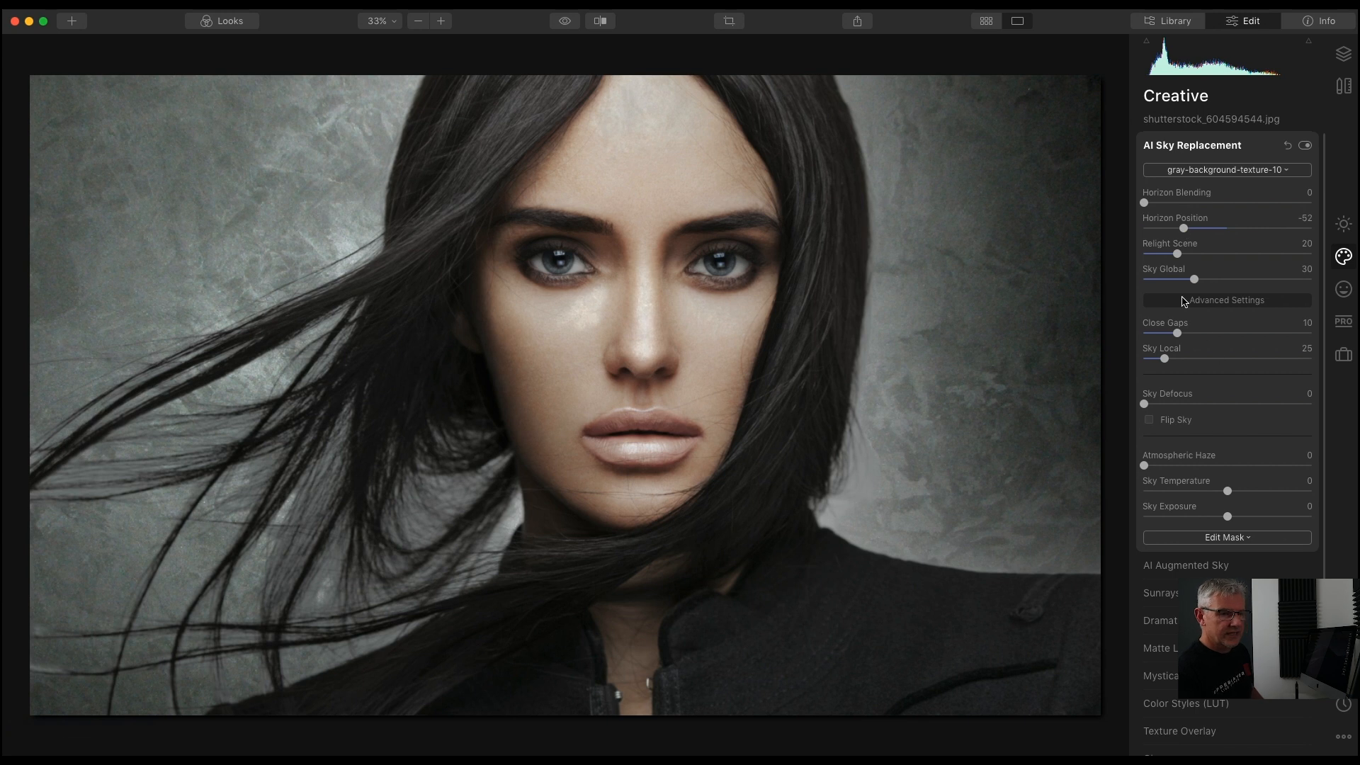
{"action": "left_click_drag", "start_coordinate": [1195, 281], "coordinate": [1226, 280]}
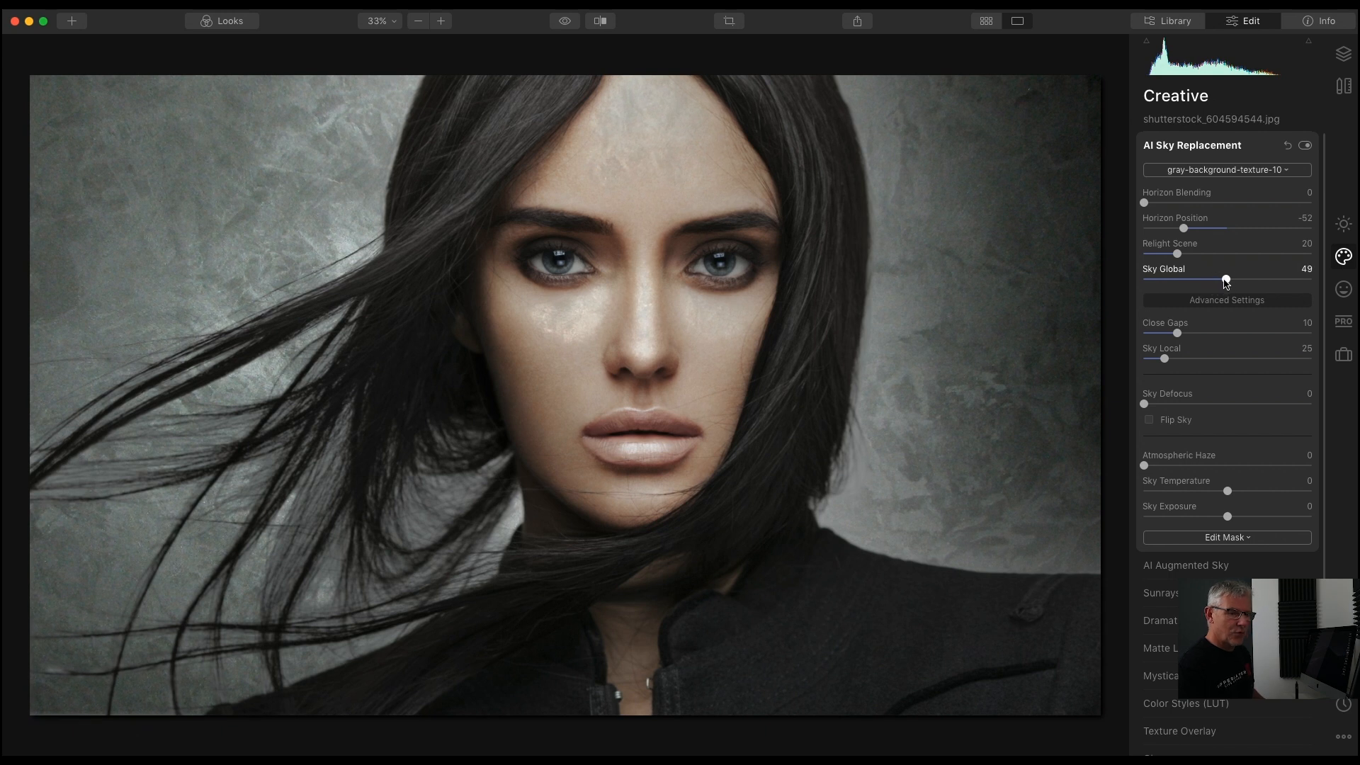
{"action": "left_click", "coordinate": [1177, 333]}
{"action": "left_click_drag", "start_coordinate": [1177, 333], "coordinate": [1203, 336]}
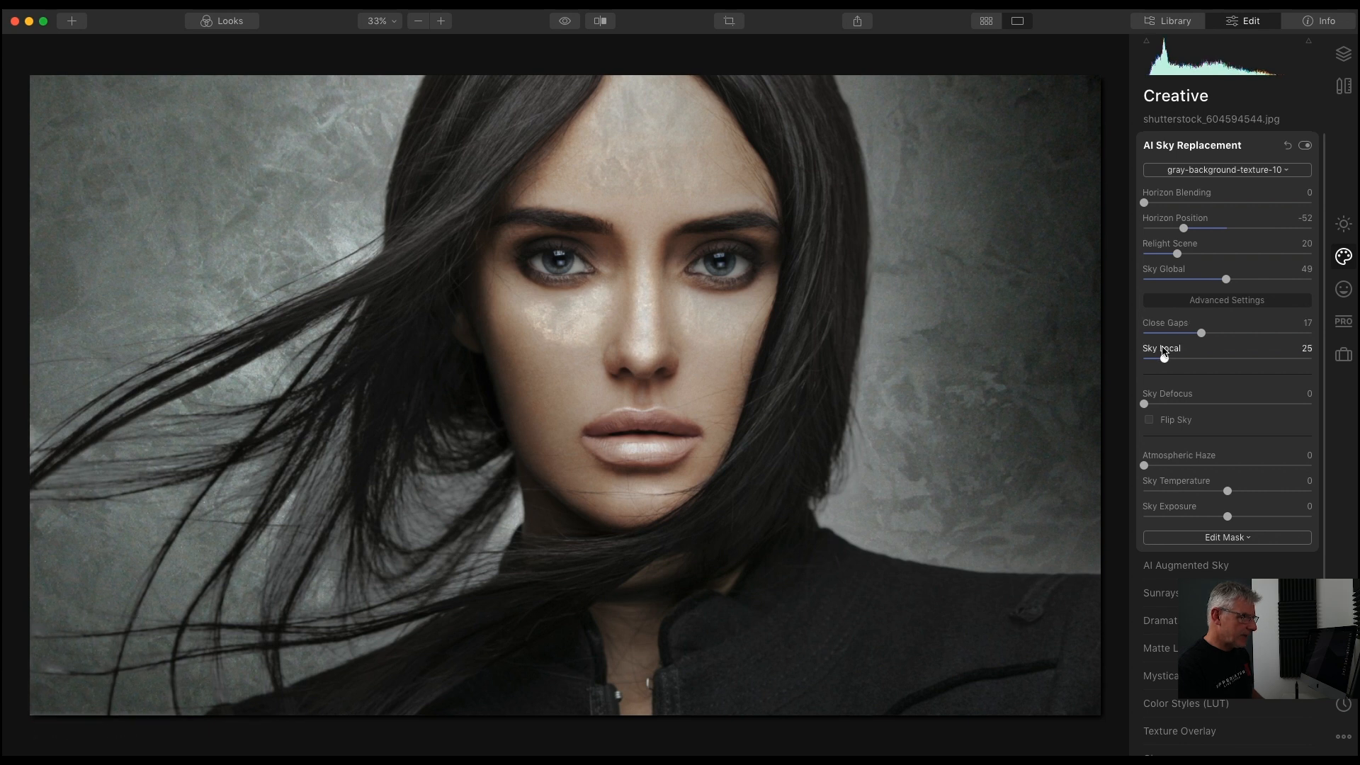
Step: Set the sky replacement's Horizon Position to -100, Sky Defocus to 27, Relight Scene to 5 and Sky Exposure to 41
{"action": "left_click_drag", "start_coordinate": [1183, 228], "coordinate": [1169, 230]}
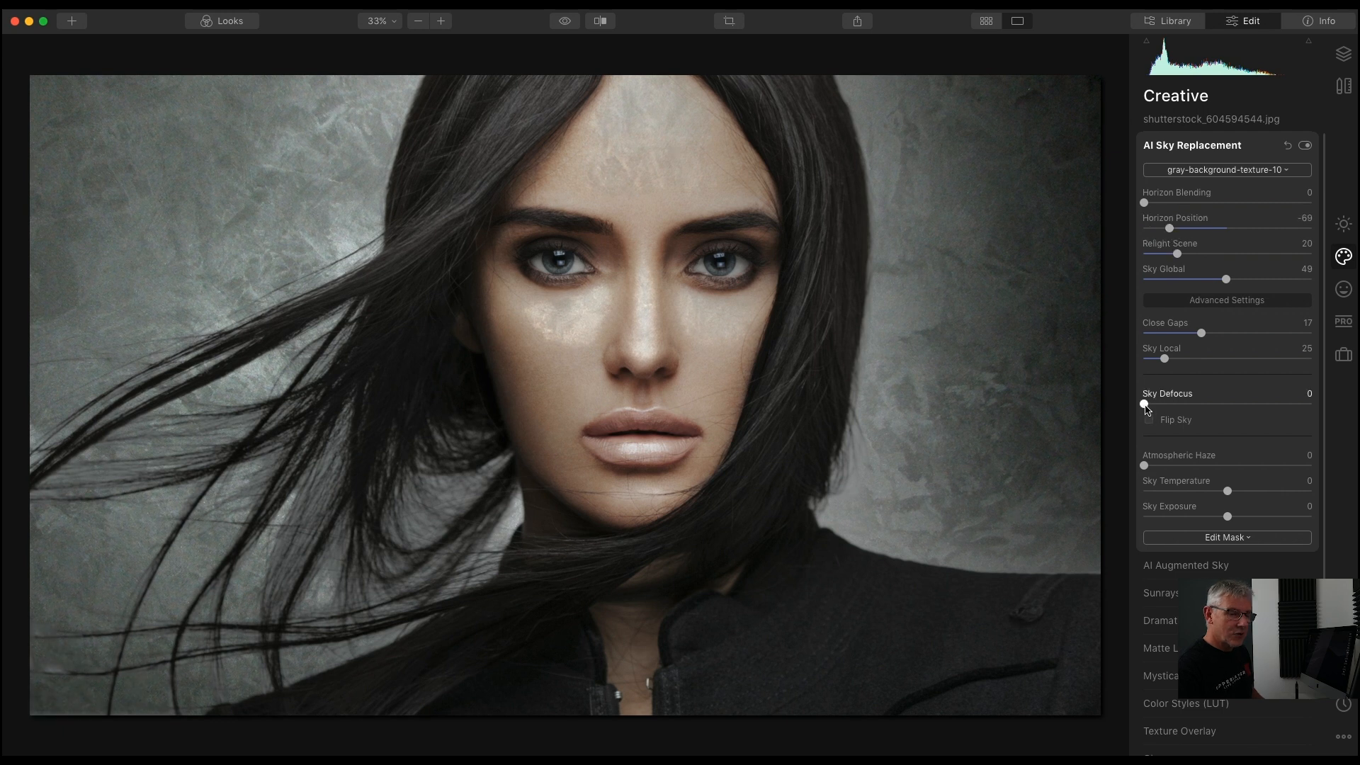
{"action": "left_click_drag", "start_coordinate": [1145, 406], "coordinate": [1184, 408]}
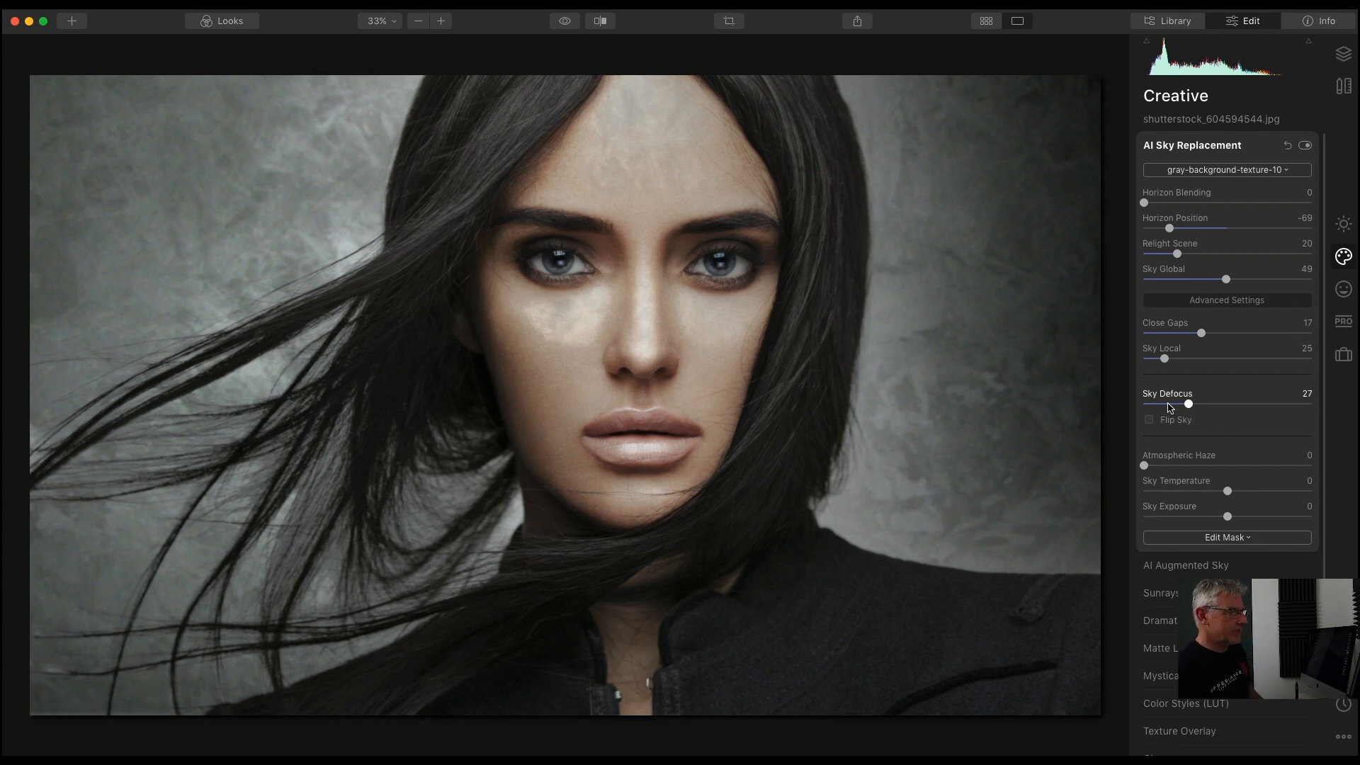
{"action": "left_click_drag", "start_coordinate": [1170, 228], "coordinate": [1143, 227]}
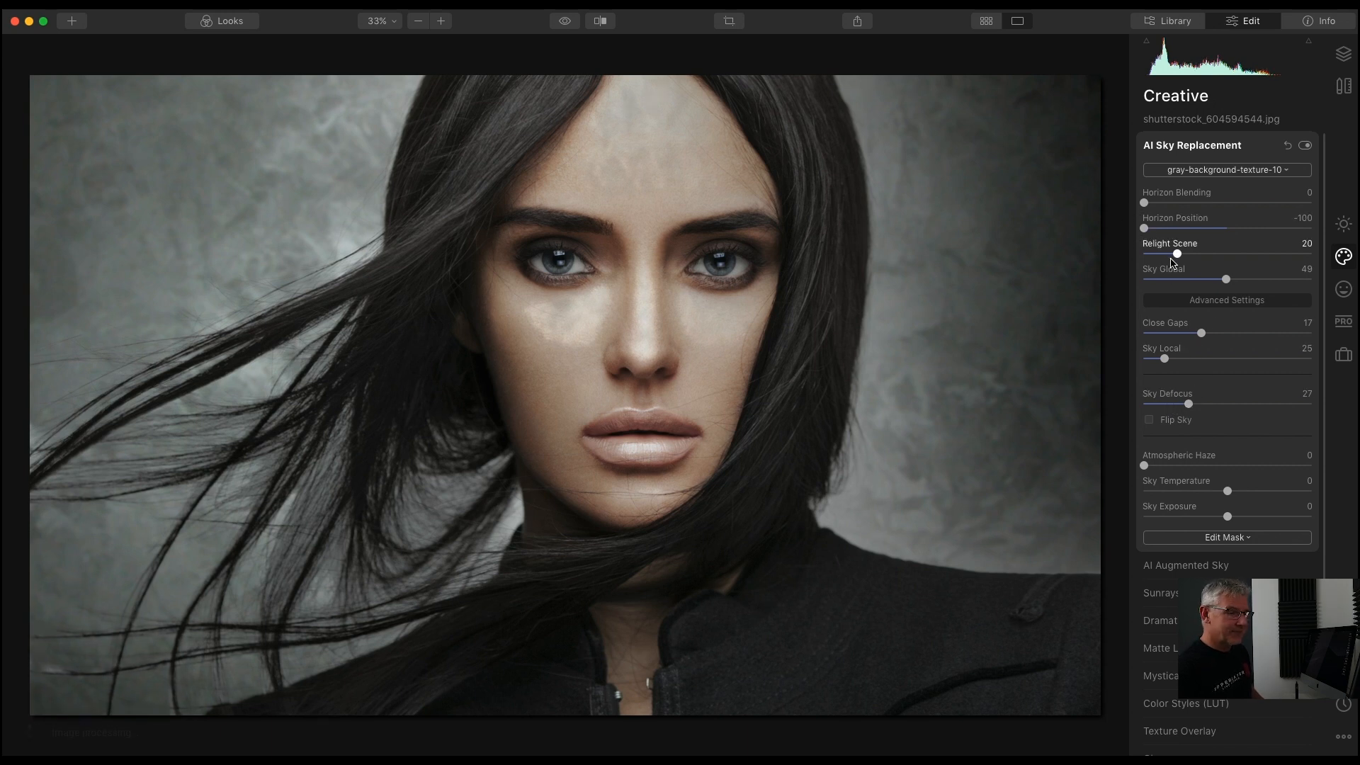
{"action": "left_click_drag", "start_coordinate": [1181, 257], "coordinate": [1155, 258]}
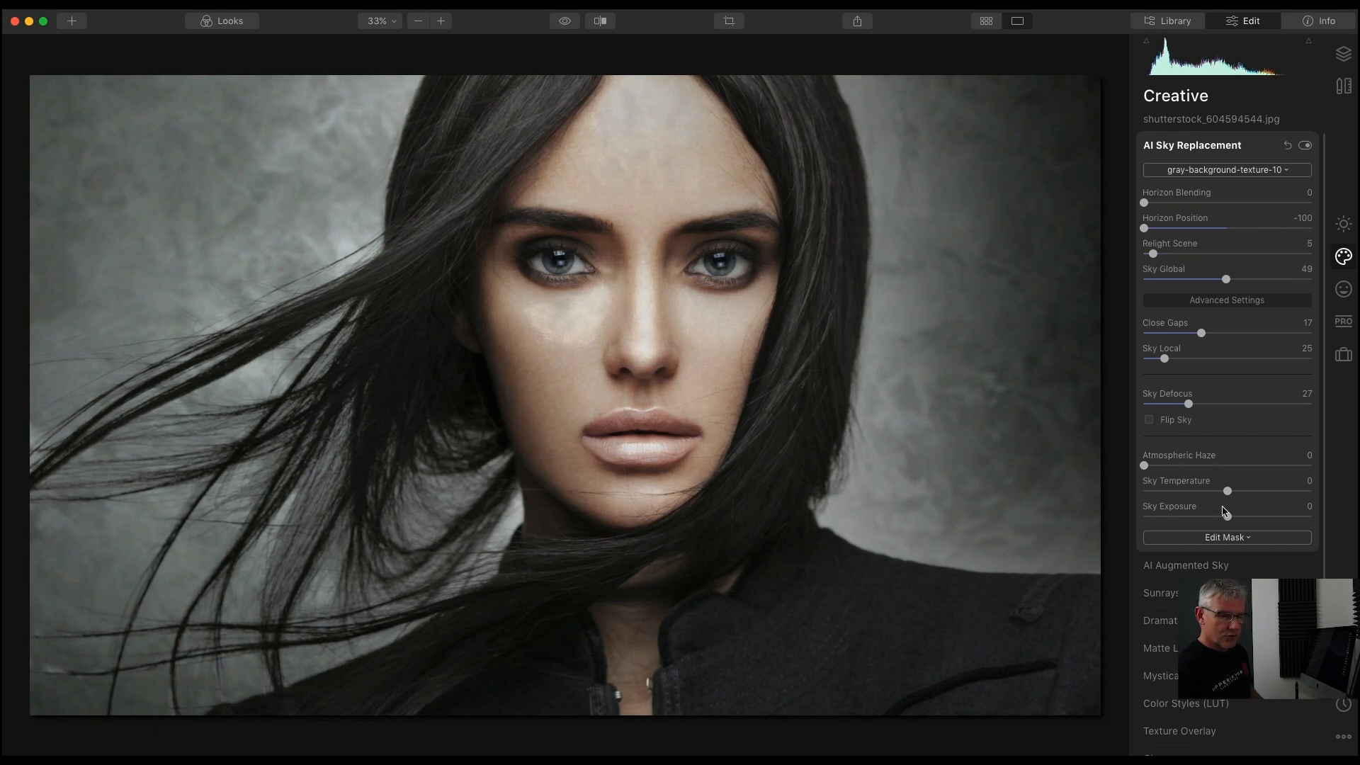
{"action": "left_click_drag", "start_coordinate": [1229, 519], "coordinate": [1266, 522]}
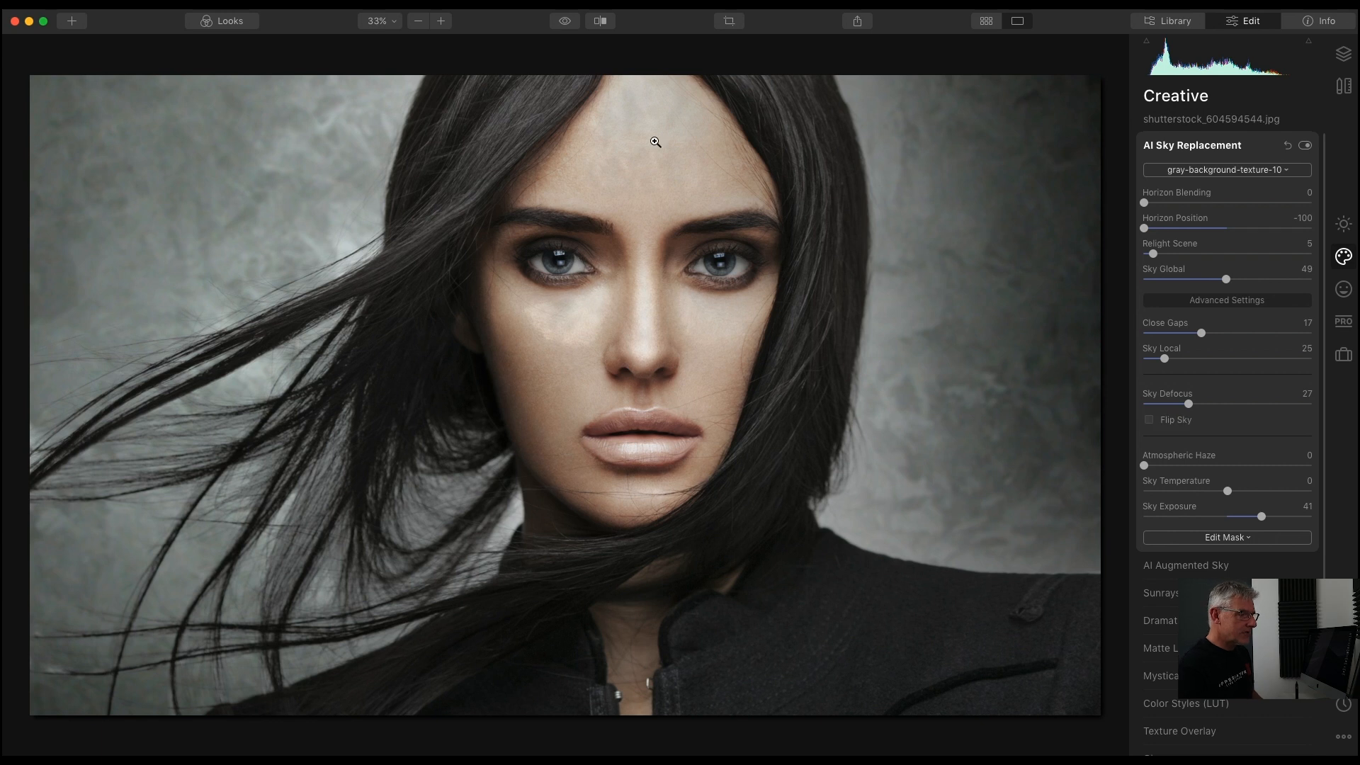
Step: Erase the background texture from the woman's face with a brush mask on AI Sky Replacement
{"action": "left_click", "coordinate": [1234, 537]}
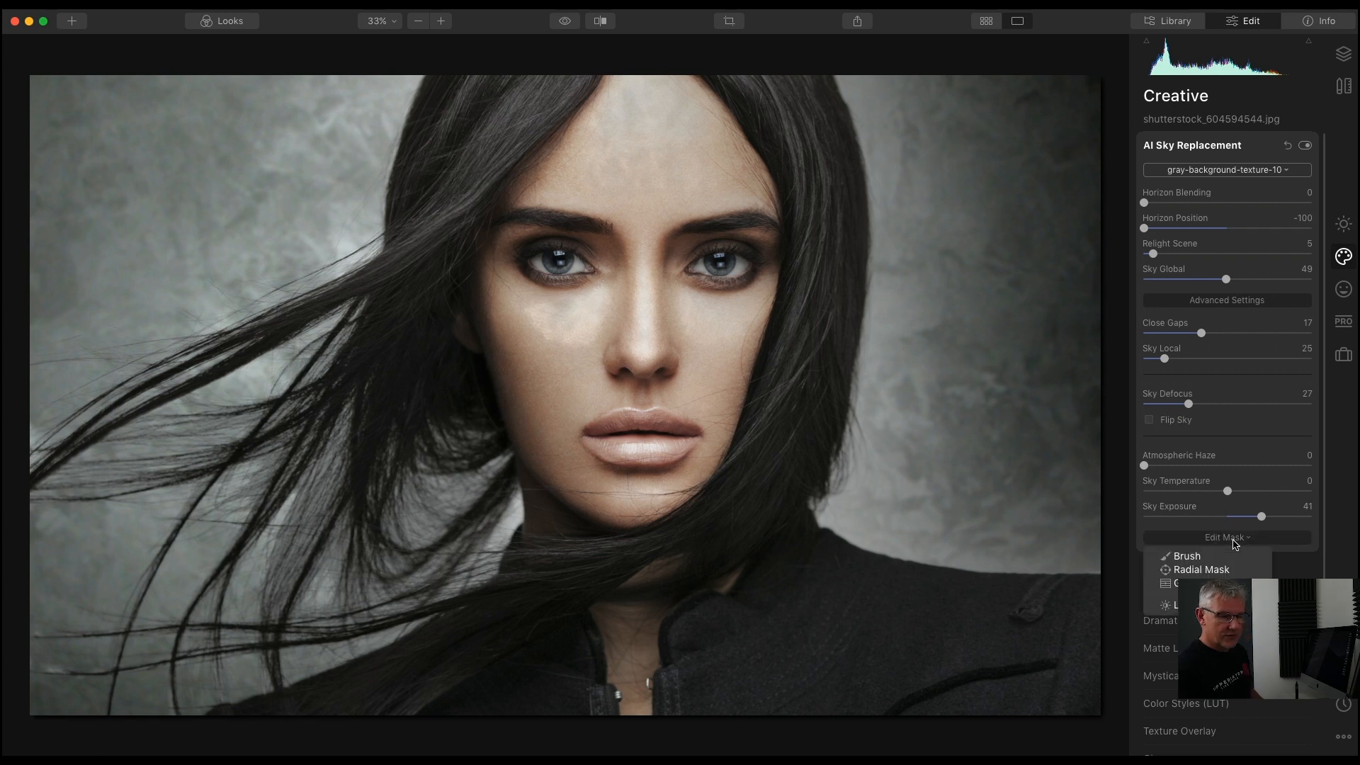
{"action": "left_click", "coordinate": [1226, 559]}
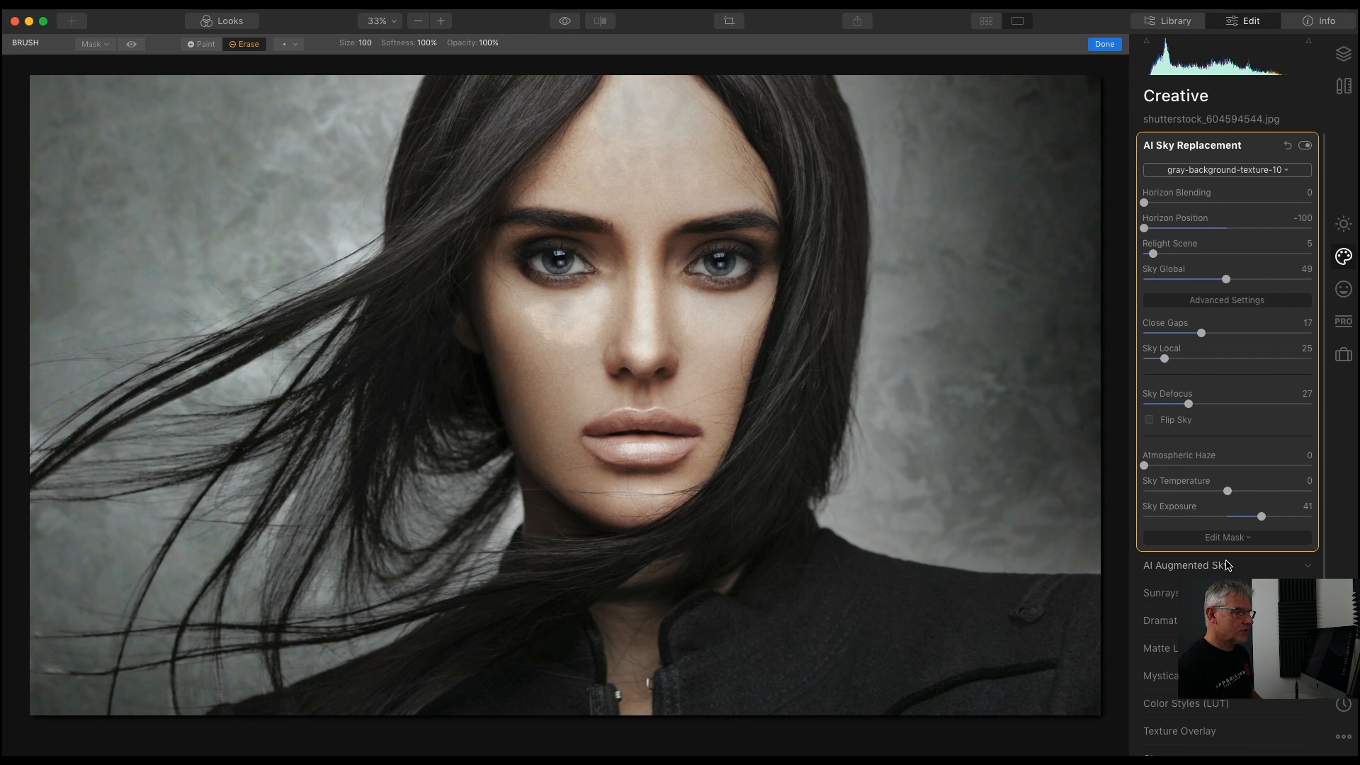
{"action": "mouse_move", "coordinate": [647, 183]}
{"action": "left_mouse_down"}
{"action": "mouse_move", "coordinate": [598, 173]}
{"action": "mouse_move", "coordinate": [689, 139]}
{"action": "mouse_move", "coordinate": [625, 147]}
{"action": "mouse_move", "coordinate": [678, 184]}
{"action": "mouse_move", "coordinate": [596, 167]}
{"action": "mouse_move", "coordinate": [547, 202]}
{"action": "mouse_move", "coordinate": [525, 248]}
{"action": "mouse_move", "coordinate": [605, 152]}
{"action": "mouse_move", "coordinate": [539, 226]}
{"action": "mouse_move", "coordinate": [527, 315]}
{"action": "mouse_move", "coordinate": [543, 429]}
{"action": "mouse_move", "coordinate": [578, 430]}
{"action": "mouse_move", "coordinate": [598, 237]}
{"action": "mouse_move", "coordinate": [617, 263]}
{"action": "mouse_move", "coordinate": [591, 491]}
{"action": "mouse_move", "coordinate": [656, 463]}
{"action": "mouse_move", "coordinate": [711, 369]}
{"action": "mouse_move", "coordinate": [664, 469]}
{"action": "mouse_move", "coordinate": [719, 378]}
{"action": "mouse_move", "coordinate": [742, 279]}
{"action": "mouse_move", "coordinate": [728, 198]}
{"action": "mouse_move", "coordinate": [691, 123]}
{"action": "mouse_move", "coordinate": [663, 107]}
{"action": "mouse_move", "coordinate": [714, 255]}
{"action": "mouse_move", "coordinate": [646, 468]}
{"action": "mouse_move", "coordinate": [667, 186]}
{"action": "mouse_move", "coordinate": [587, 310]}
{"action": "mouse_move", "coordinate": [627, 434]}
{"action": "mouse_move", "coordinate": [581, 332]}
{"action": "mouse_move", "coordinate": [615, 451]}
{"action": "mouse_move", "coordinate": [567, 444]}
{"action": "mouse_move", "coordinate": [535, 340]}
{"action": "mouse_move", "coordinate": [565, 185]}
{"action": "mouse_move", "coordinate": [637, 116]}
{"action": "mouse_move", "coordinate": [705, 168]}
{"action": "mouse_move", "coordinate": [730, 277]}
{"action": "mouse_move", "coordinate": [704, 396]}
{"action": "mouse_move", "coordinate": [608, 476]}
{"action": "mouse_move", "coordinate": [644, 486]}
{"action": "left_mouse_up"}
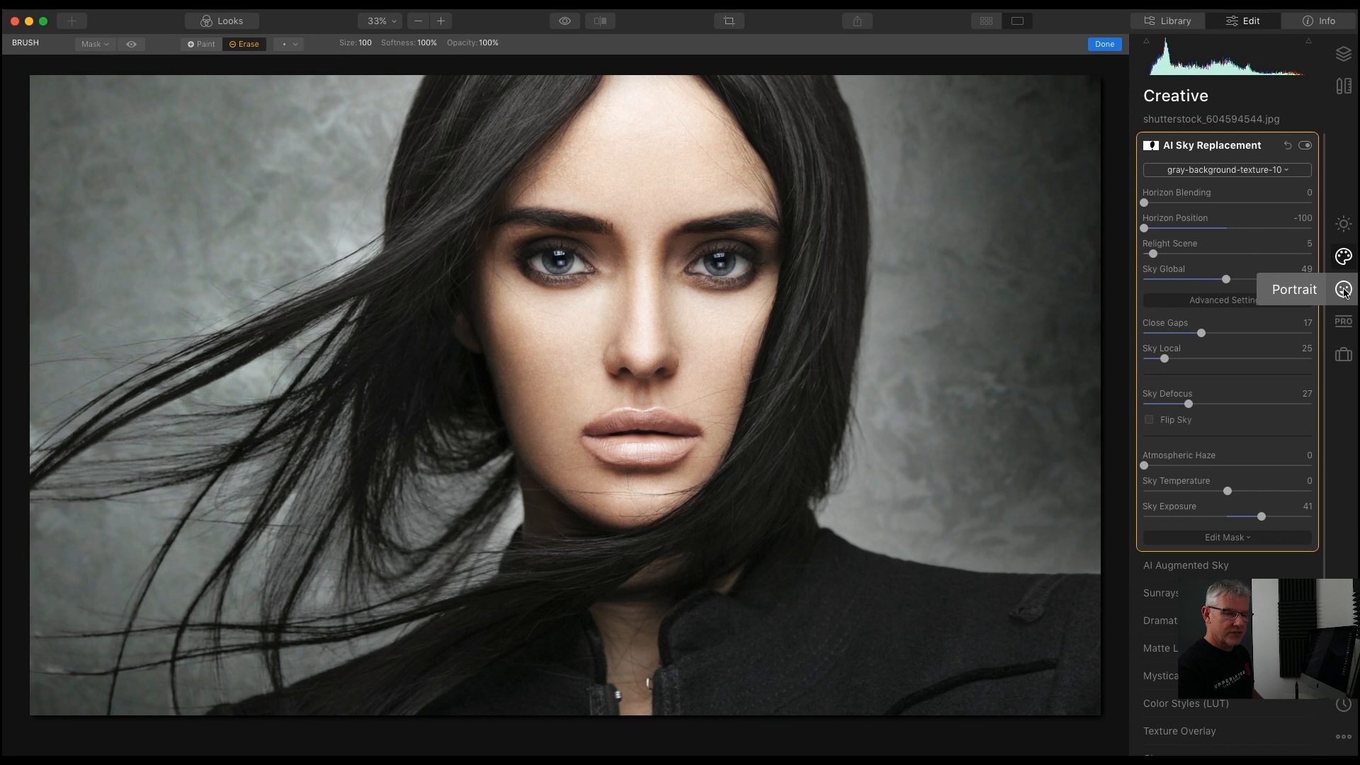
Step: Set the Dramatic filter's Amount to 26 and the Mystical filter's Amount to 9 on the portrait
{"action": "left_click", "coordinate": [1172, 622]}
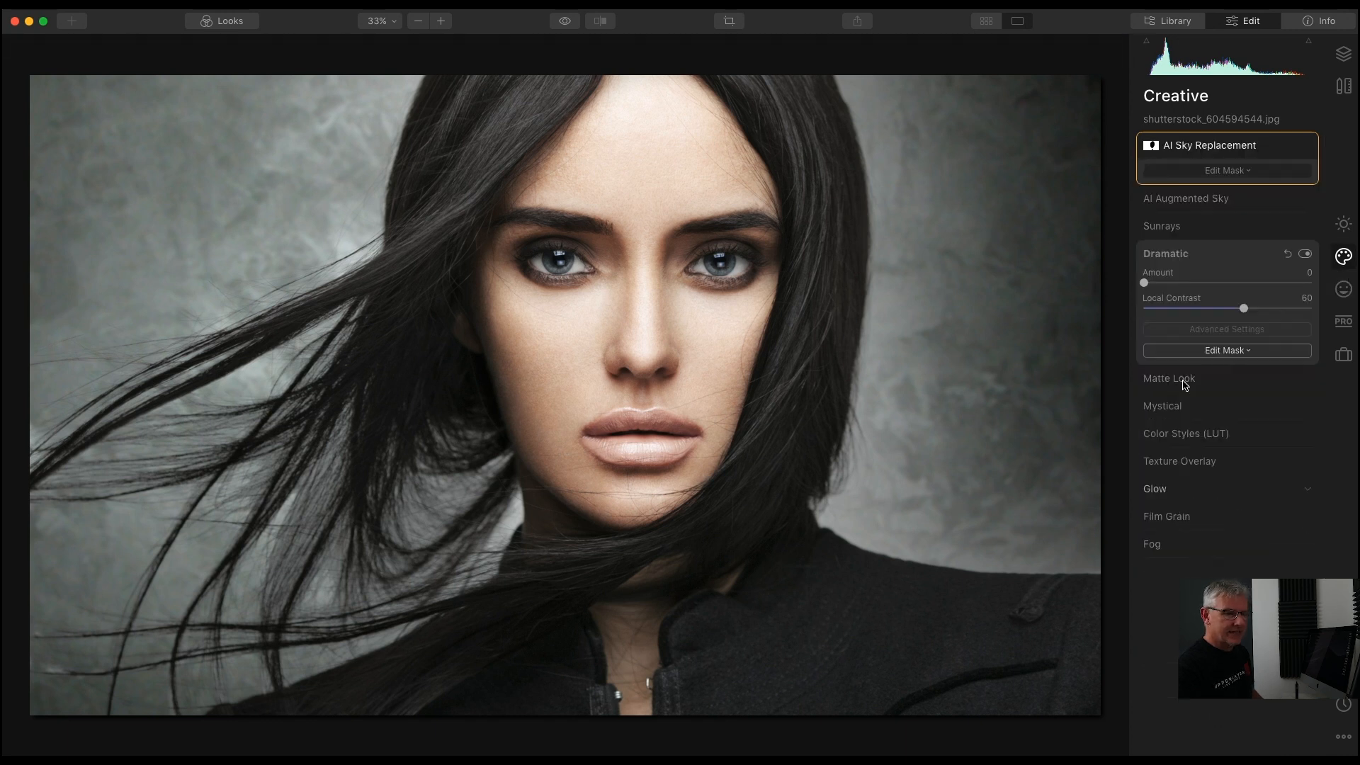
{"action": "left_click_drag", "start_coordinate": [1143, 264], "coordinate": [1189, 264]}
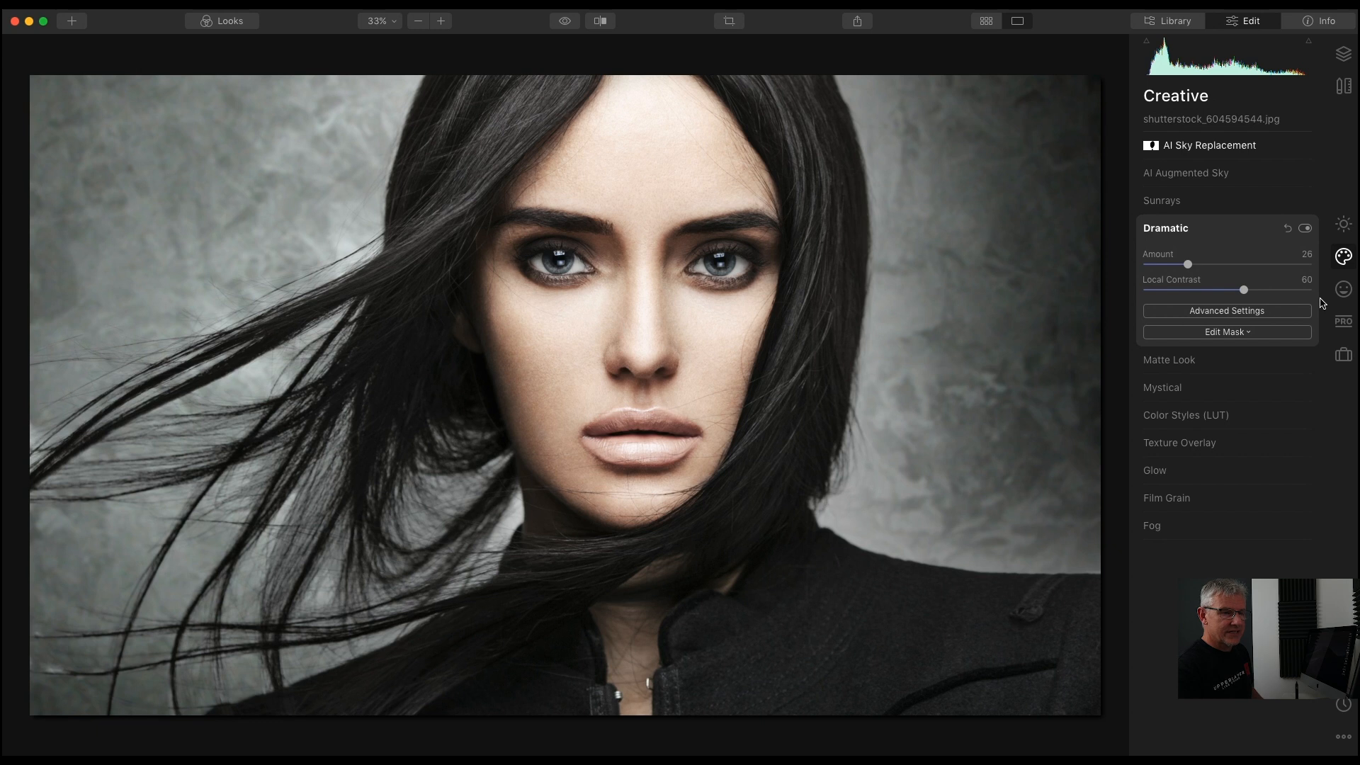
{"action": "left_click", "coordinate": [1165, 388]}
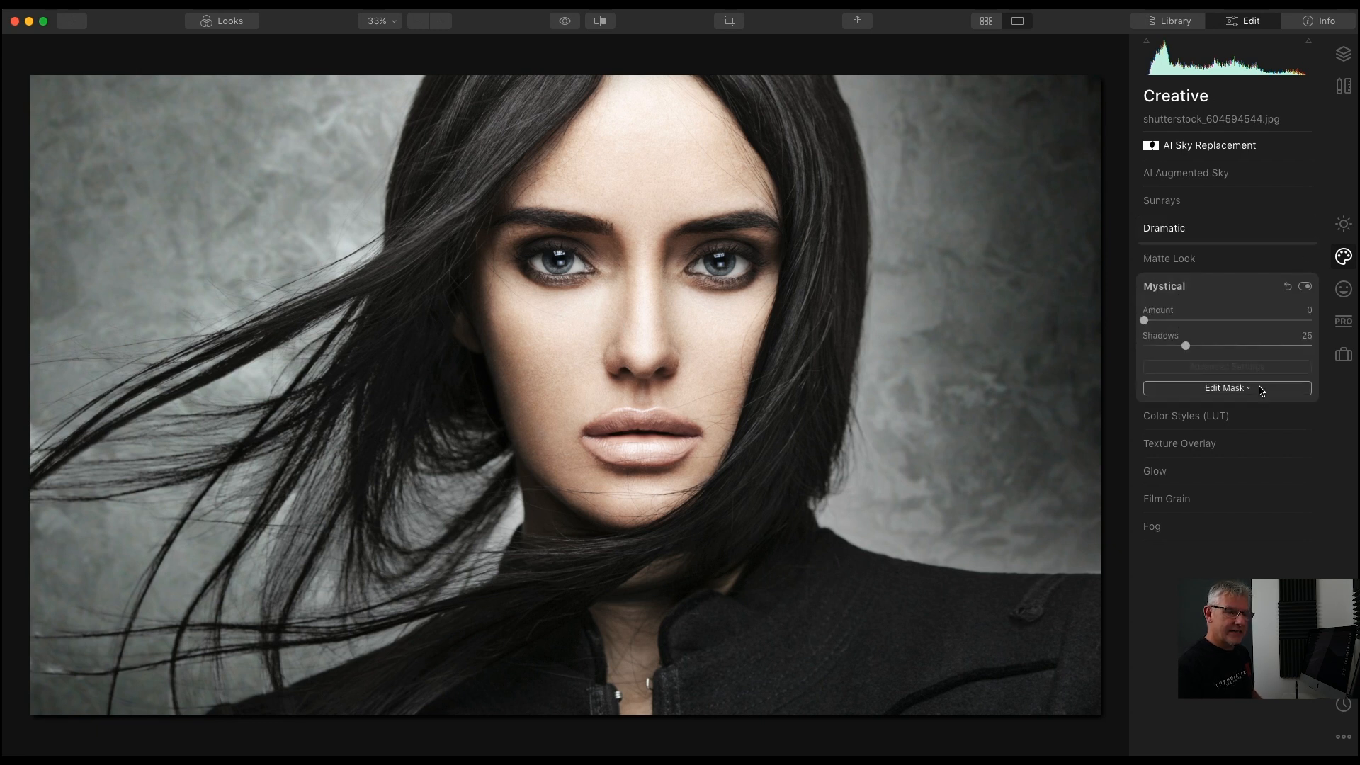
{"action": "left_click_drag", "start_coordinate": [1145, 322], "coordinate": [1162, 325]}
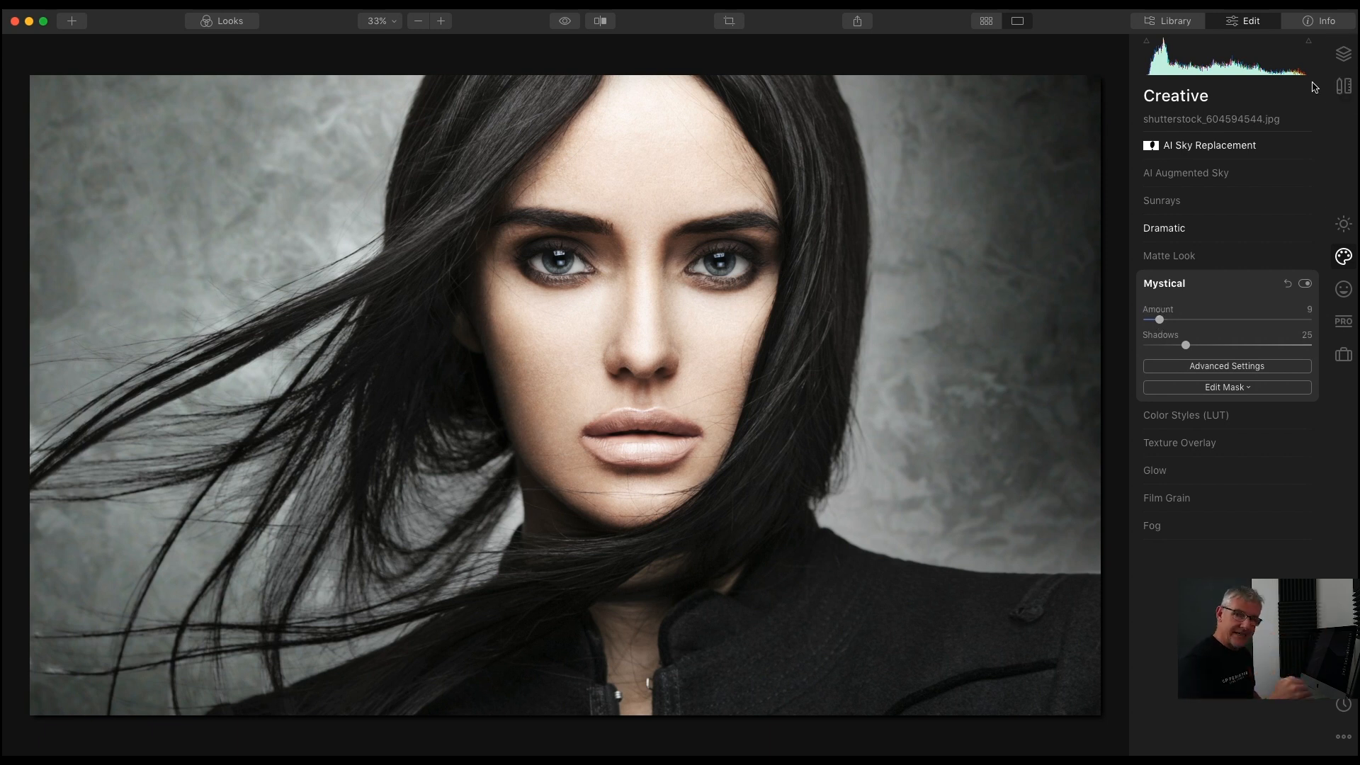
Step: Add backgound crackle.jpg from the BACKGROUNDS folder as a new image layer above the portrait
{"action": "left_click", "coordinate": [1343, 55]}
{"action": "left_click", "coordinate": [1304, 97]}
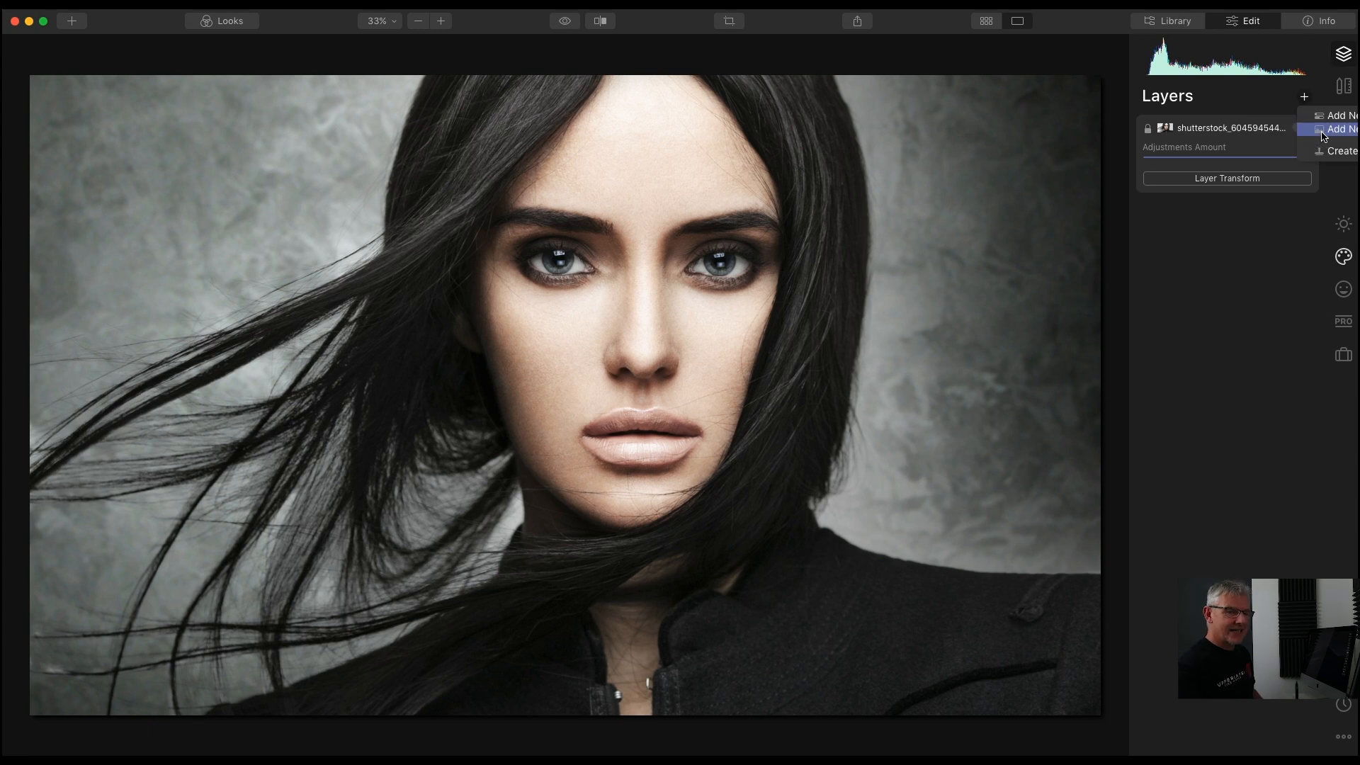
{"action": "left_click", "coordinate": [1325, 132]}
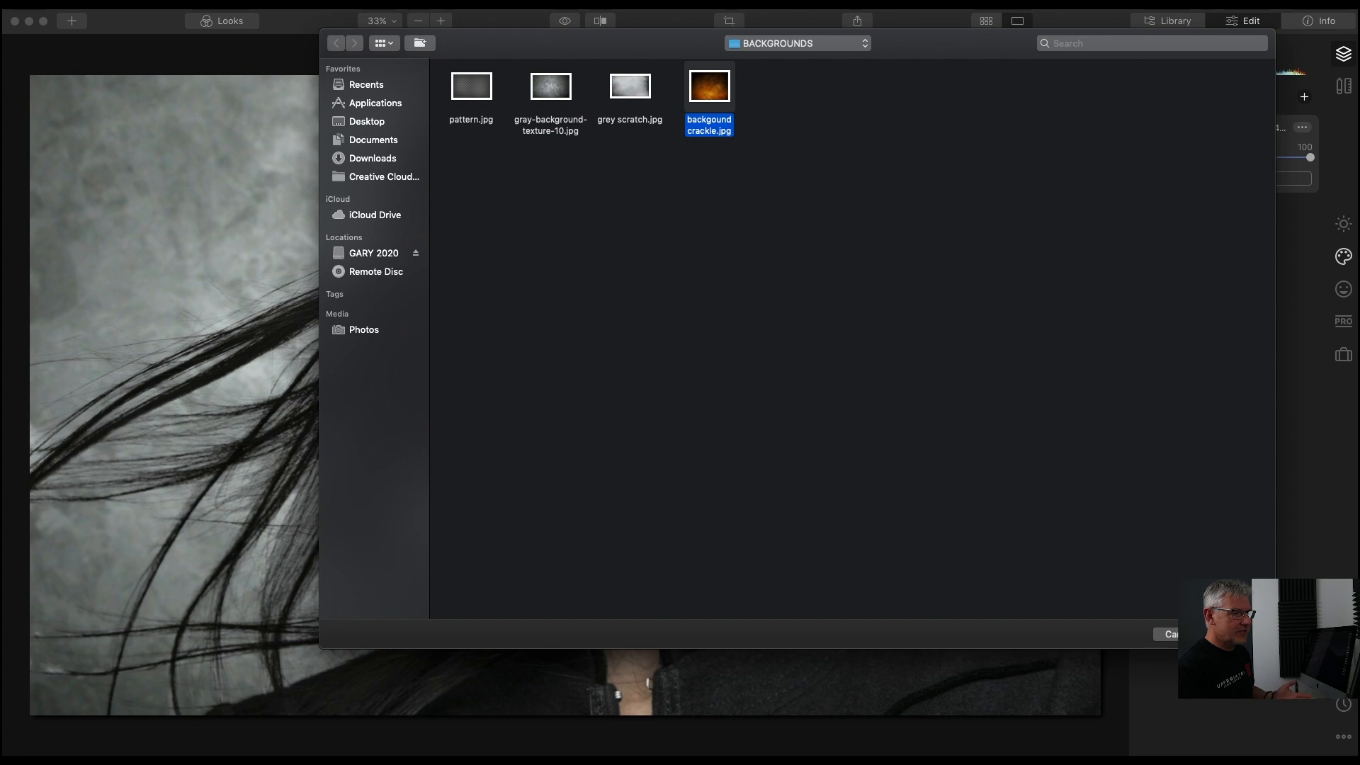
{"action": "key", "text": "Return"}
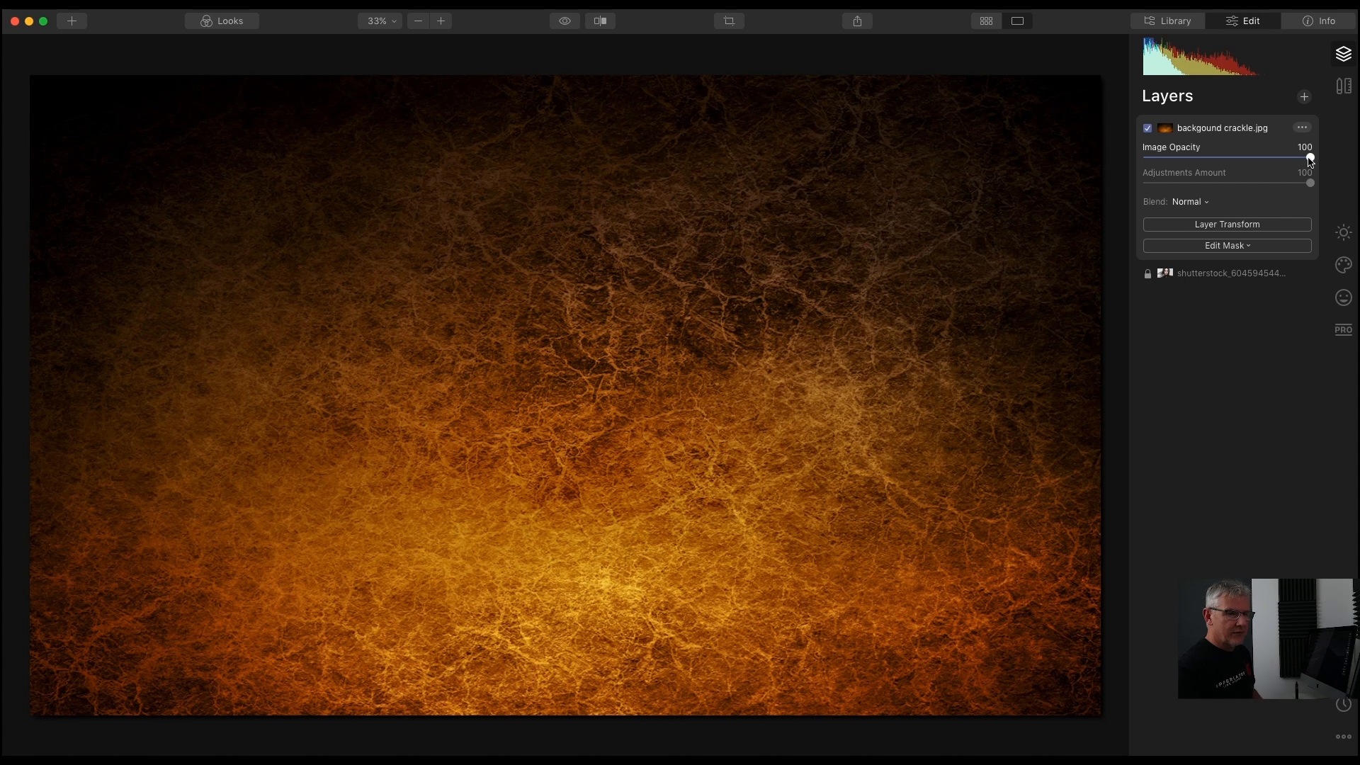
Step: Lower the crackle layer's Image Opacity to 82 and set its blend mode to Screen
{"action": "left_click_drag", "start_coordinate": [1310, 160], "coordinate": [1281, 157]}
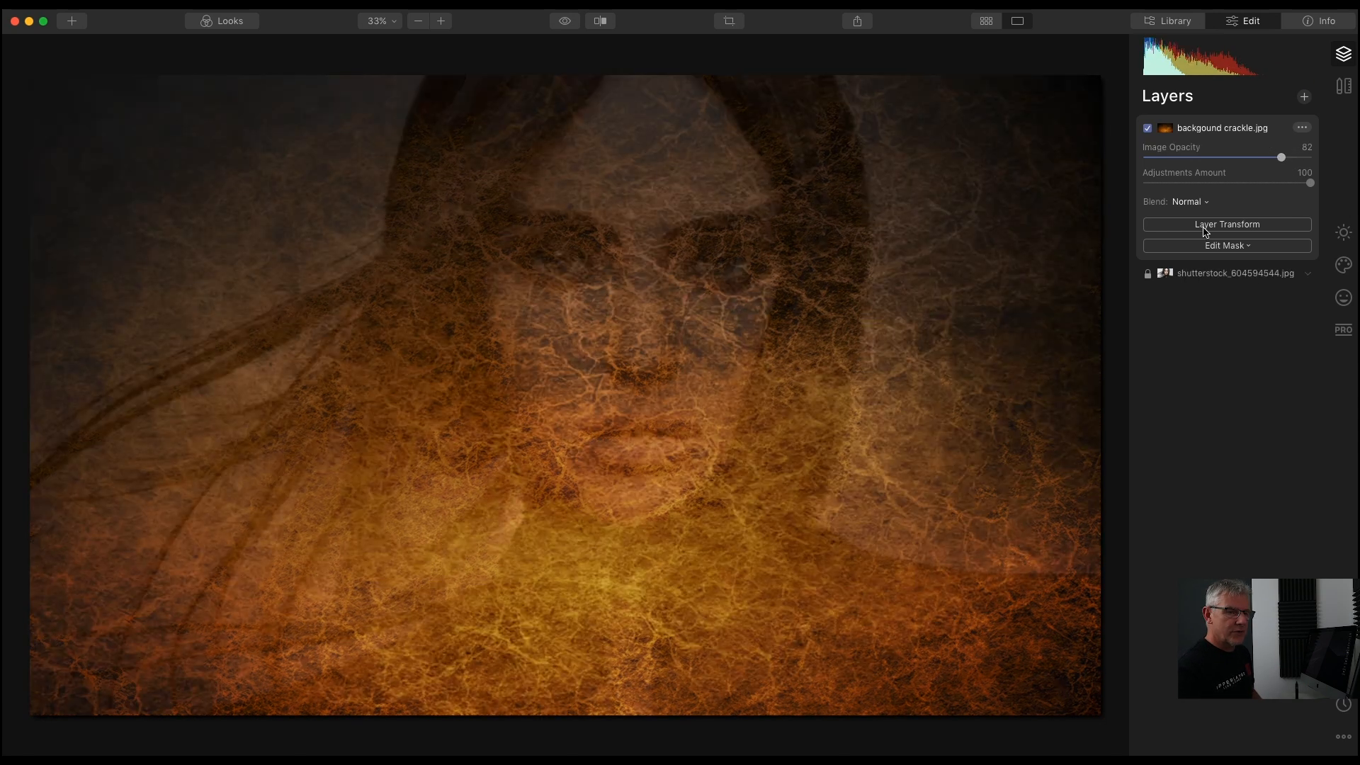
{"action": "left_click", "coordinate": [1196, 203]}
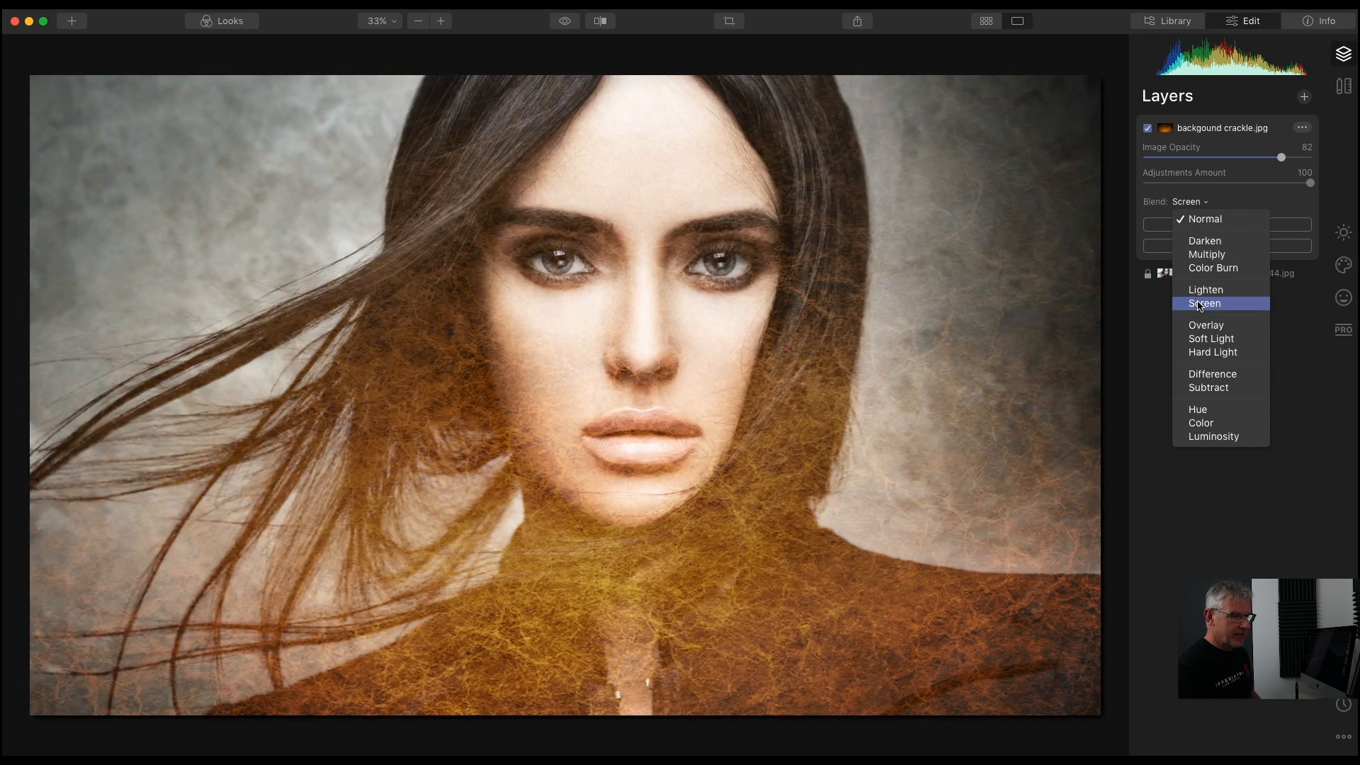
{"action": "left_click", "coordinate": [1200, 305]}
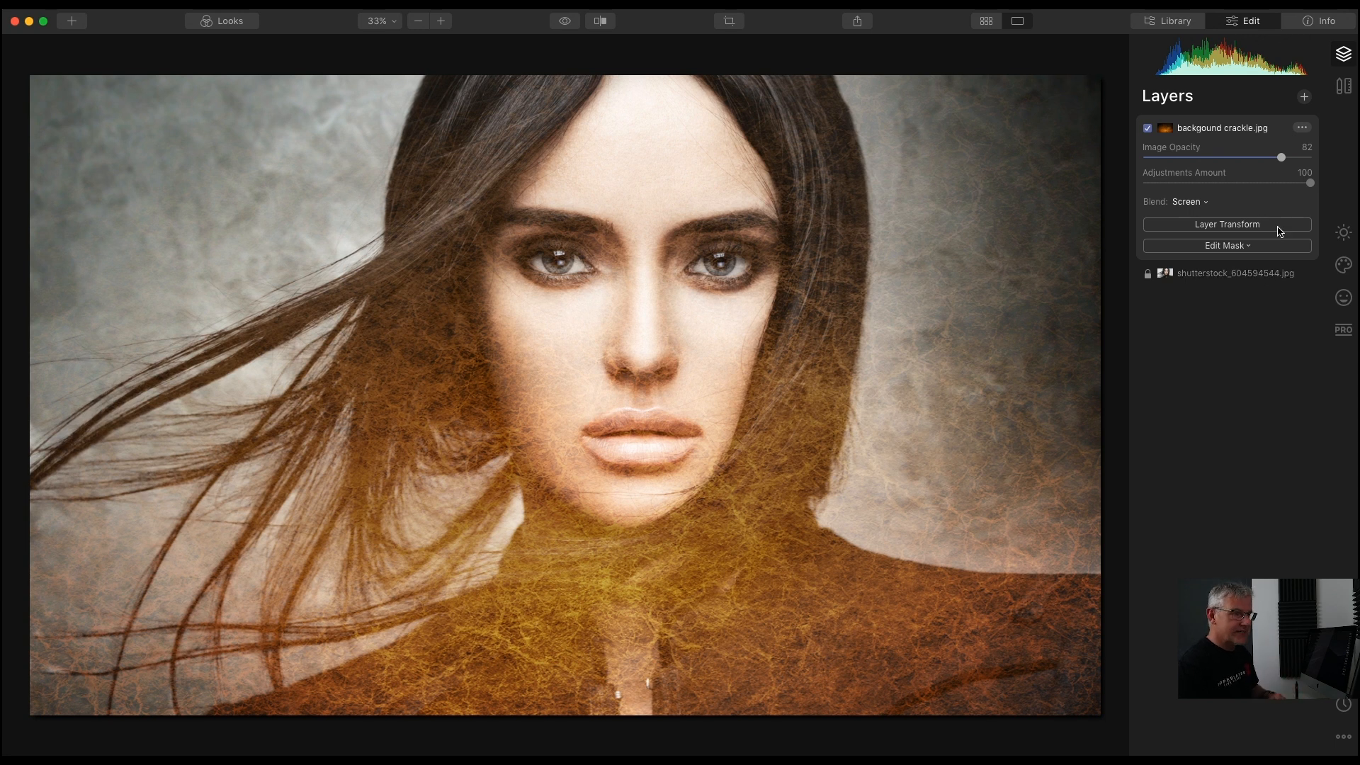
Step: Rasterize the crackle texture layer
{"action": "left_click", "coordinate": [1302, 128]}
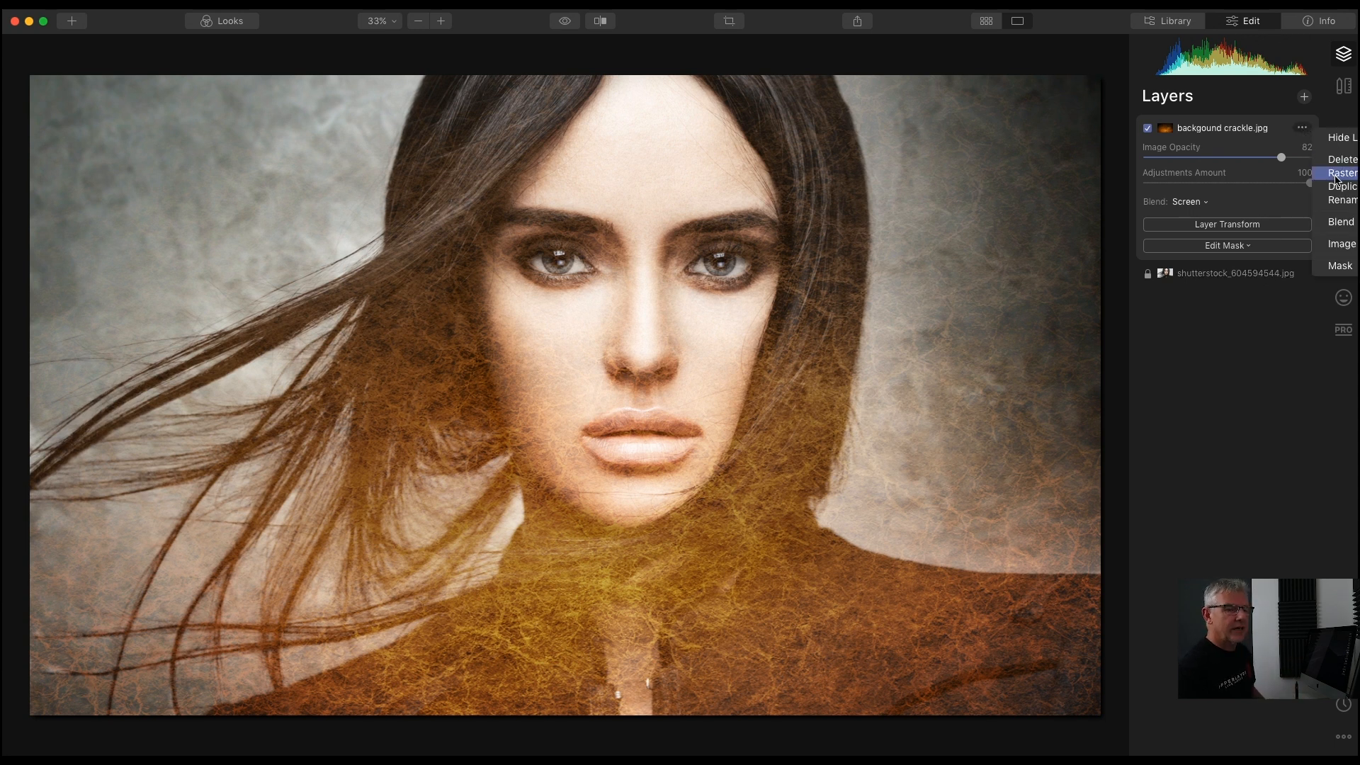
{"action": "left_click", "coordinate": [1338, 181]}
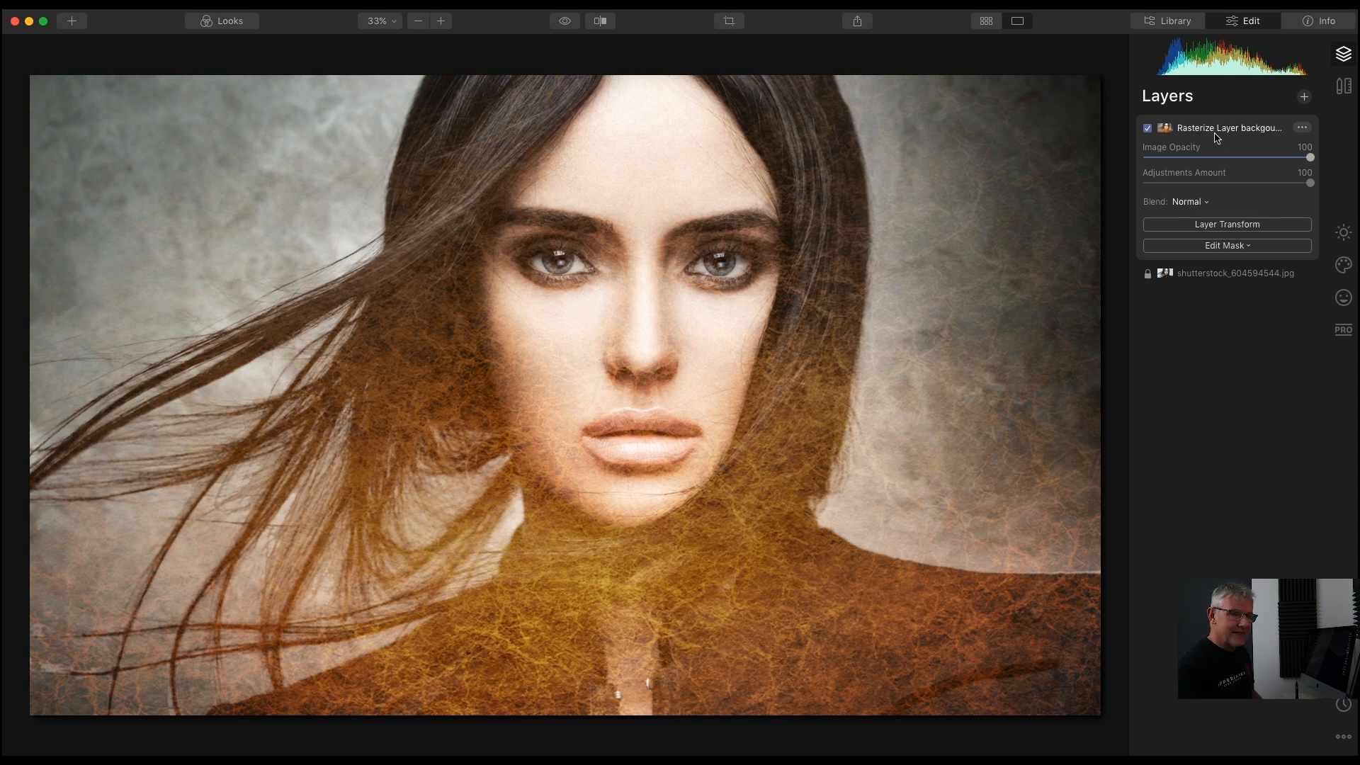
Step: Hide the rasterized layer, inspect the Creative filters on the base portrait layer, and show the rasterized layer again
{"action": "left_click", "coordinate": [1148, 129]}
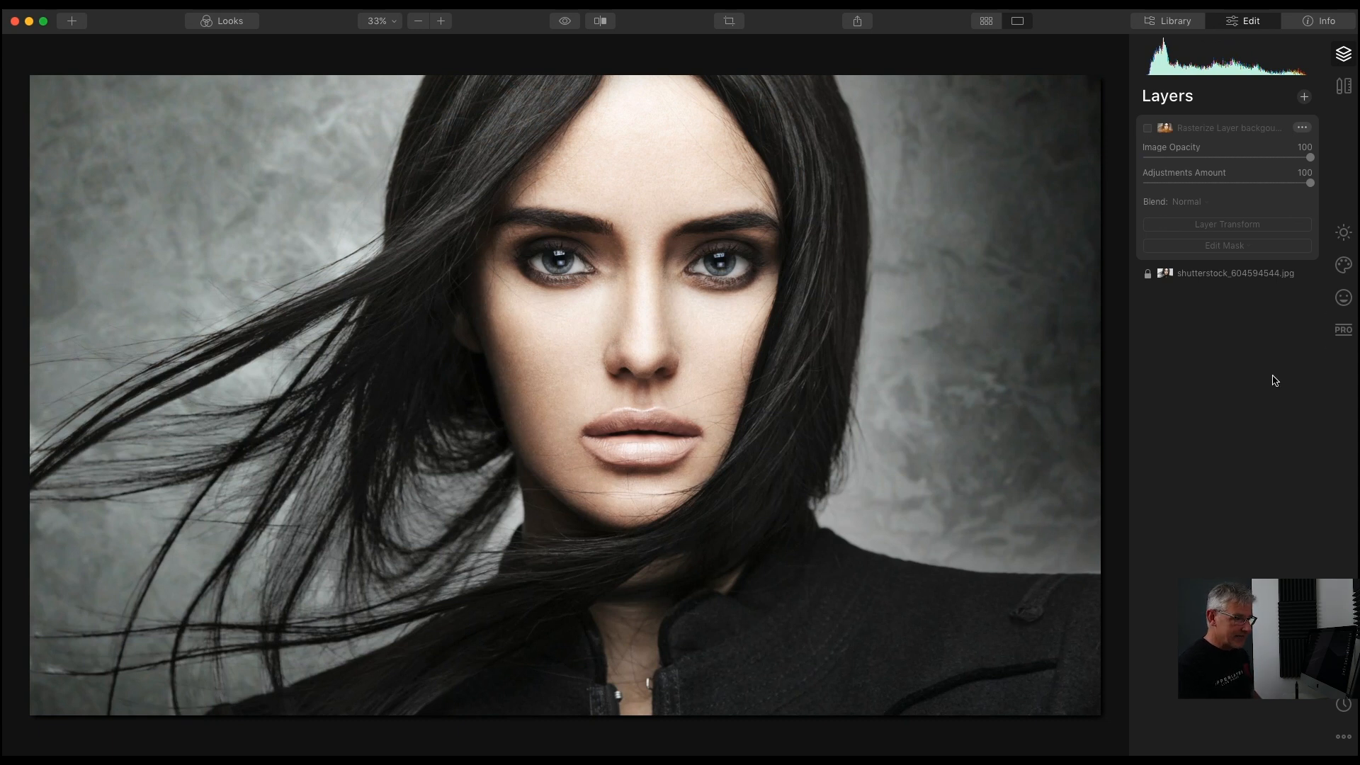
{"action": "left_click", "coordinate": [1225, 276]}
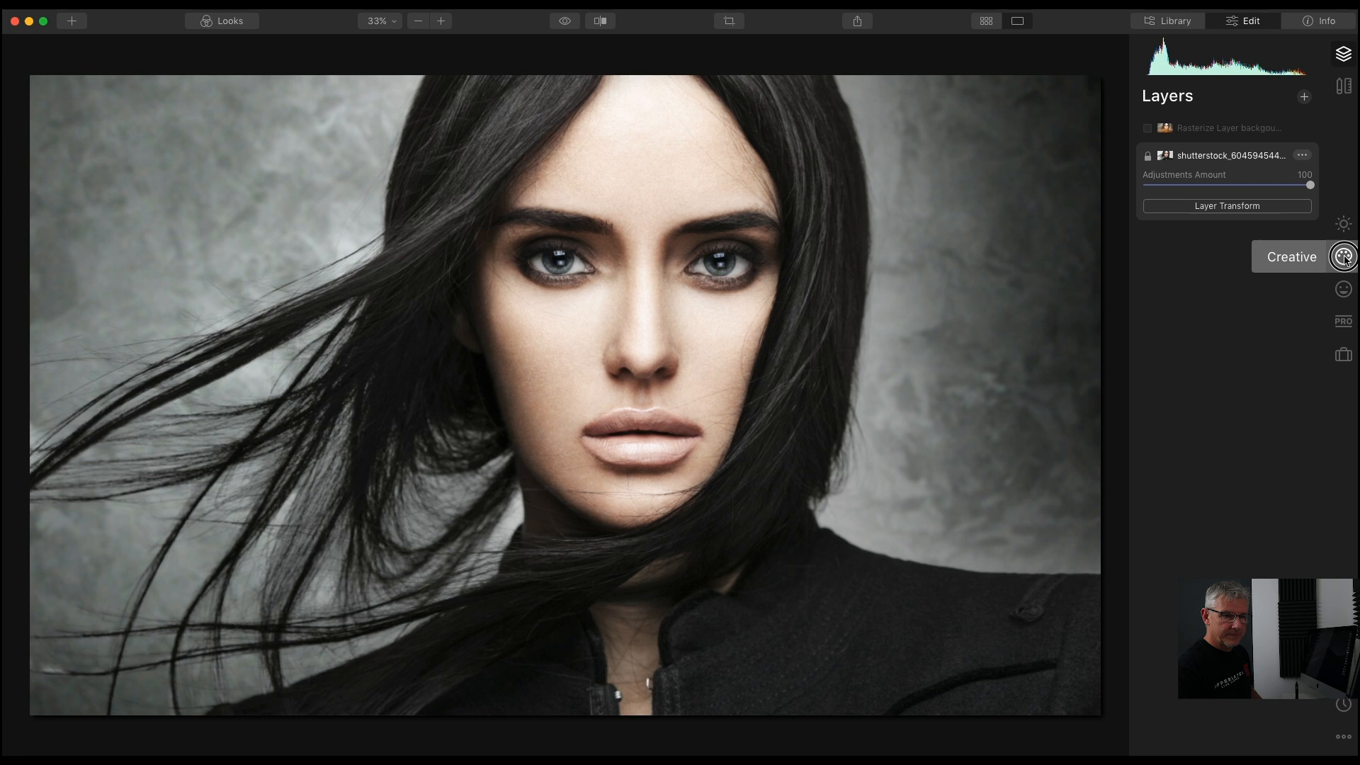
{"action": "left_click", "coordinate": [1345, 257]}
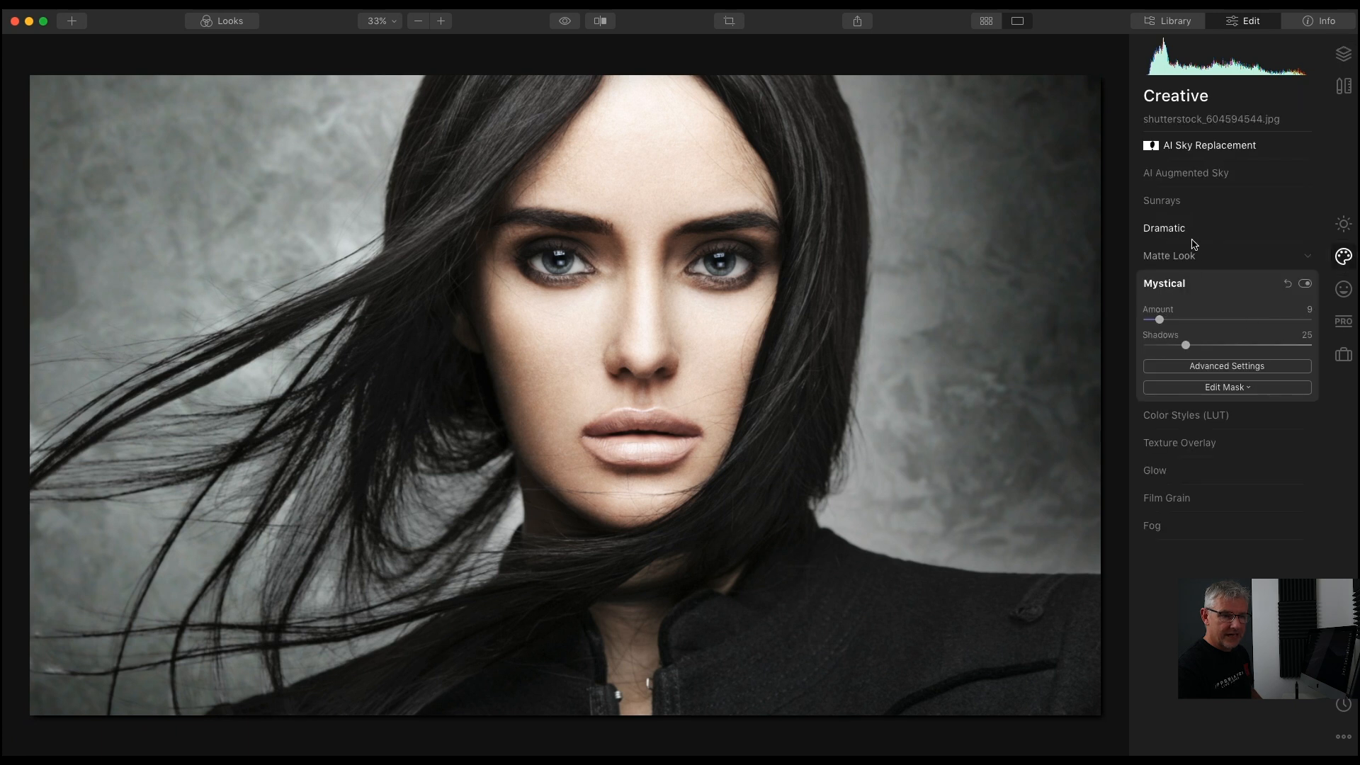
{"action": "left_click", "coordinate": [1343, 54]}
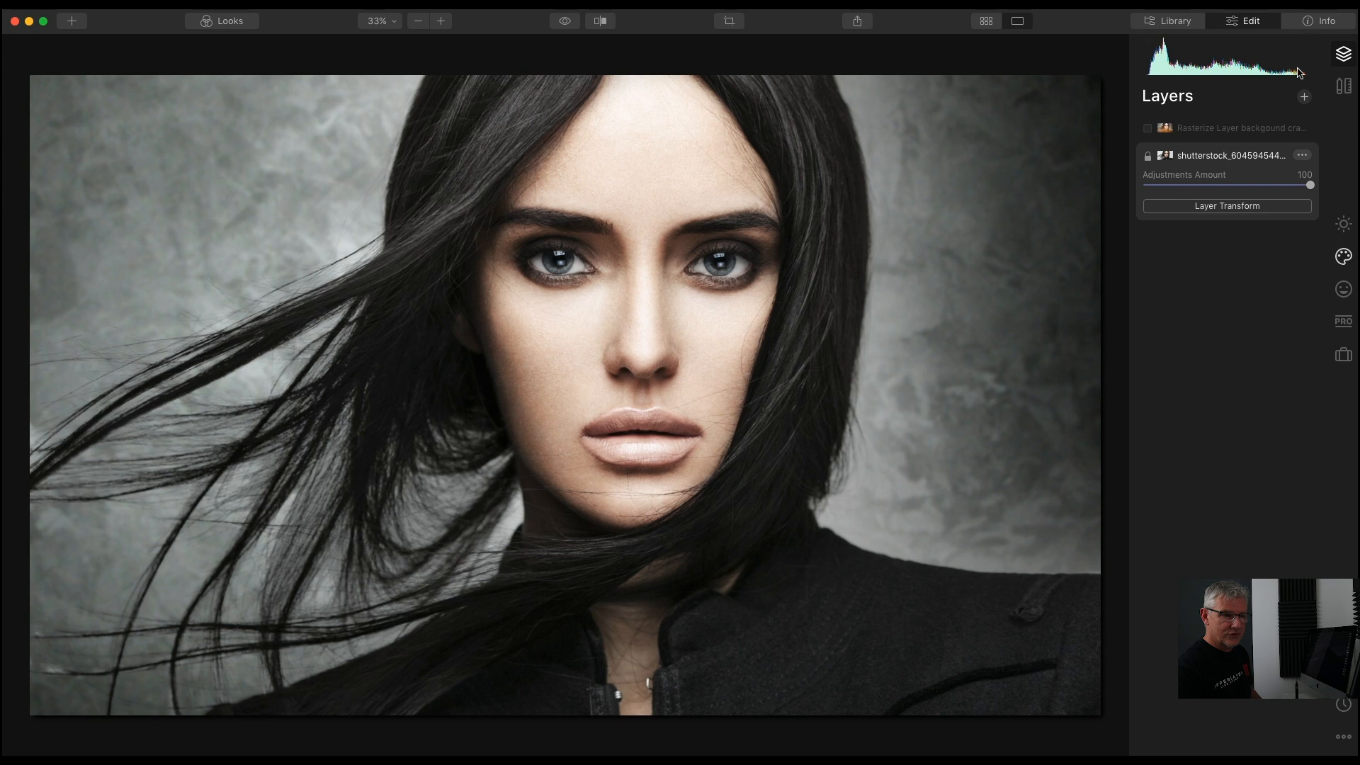
{"action": "left_click", "coordinate": [1149, 132]}
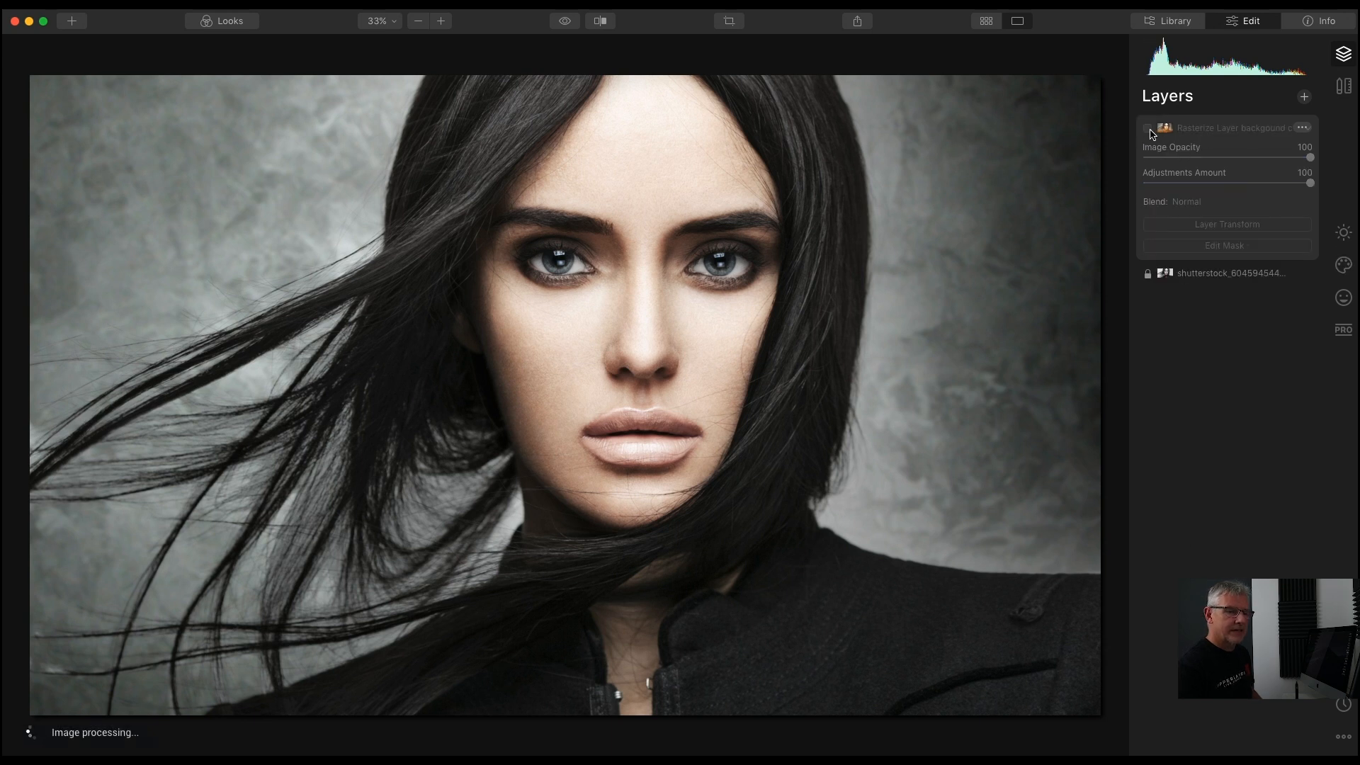
{"action": "left_click", "coordinate": [1149, 129]}
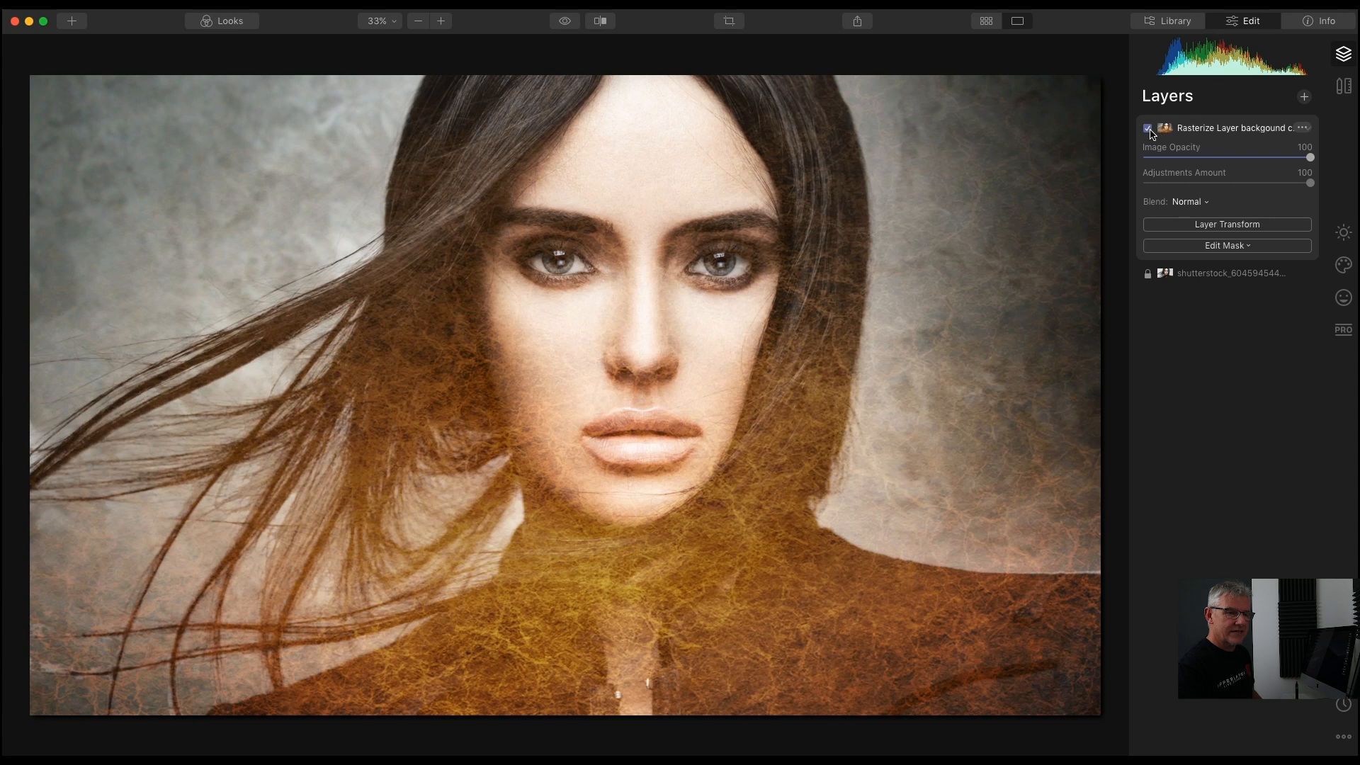